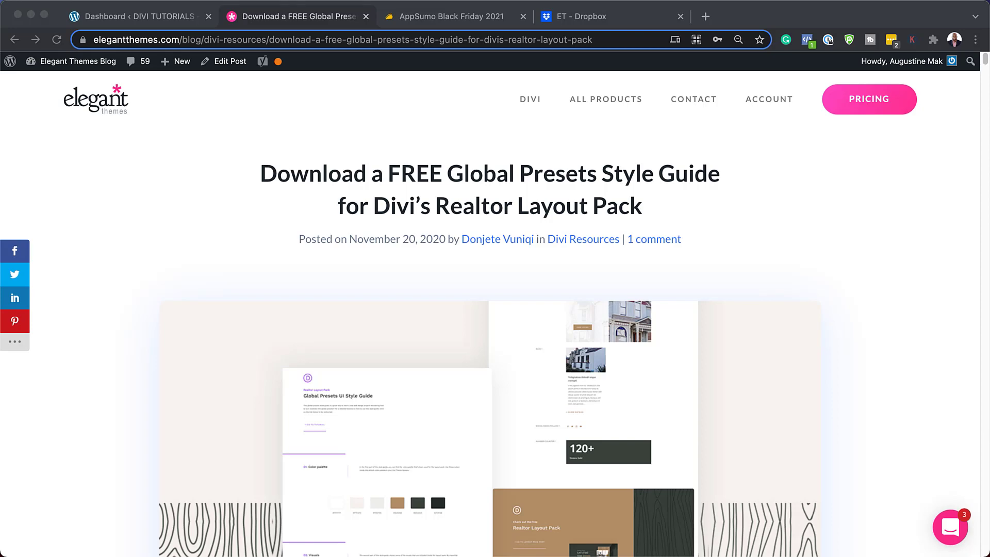
# Scroll the blog post down to the 'Check Out The Global Presets Style Guide Below' banner
pyautogui.scroll(-10, 490, 330)
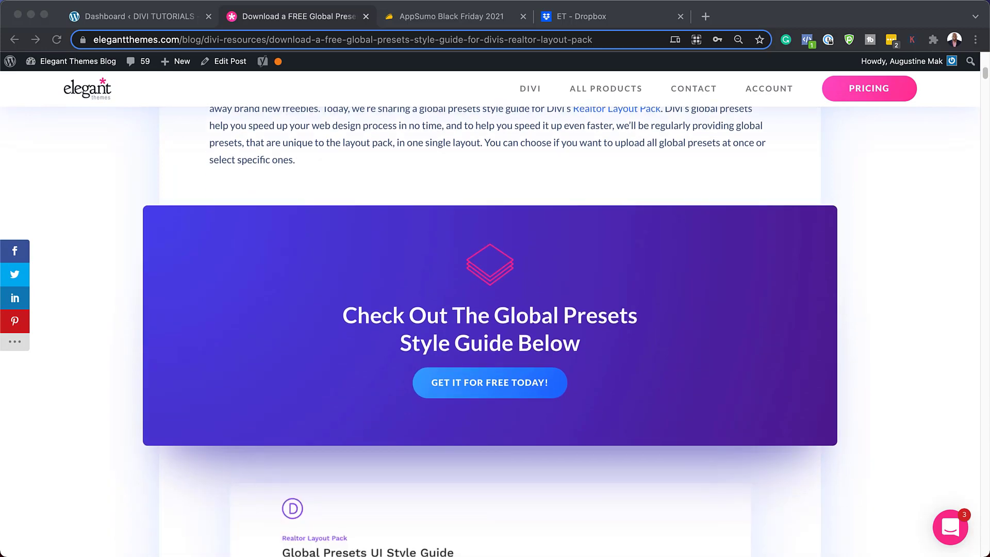
# Submit an email address in the free download form and download the style guide files
pyautogui.click(492, 382)
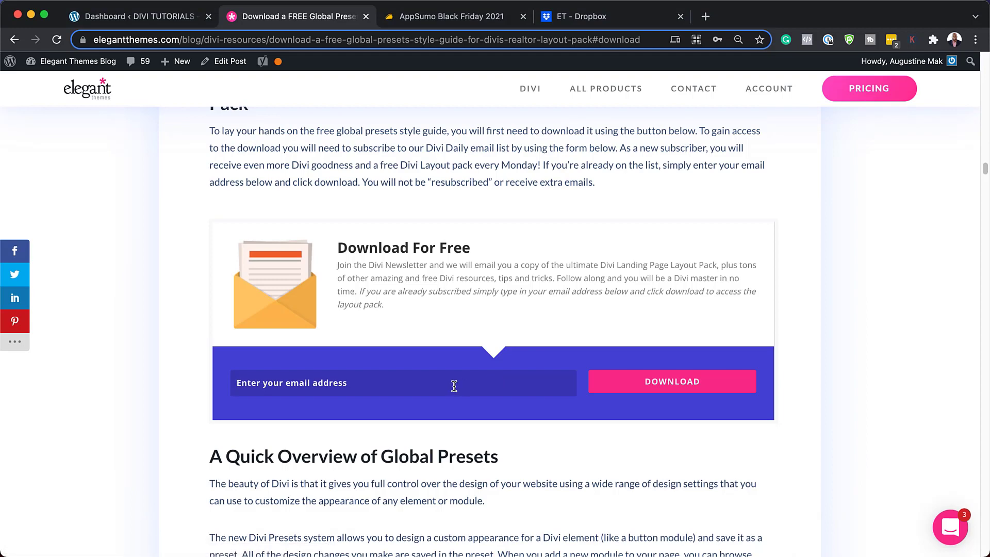
pyautogui.click(701, 385)
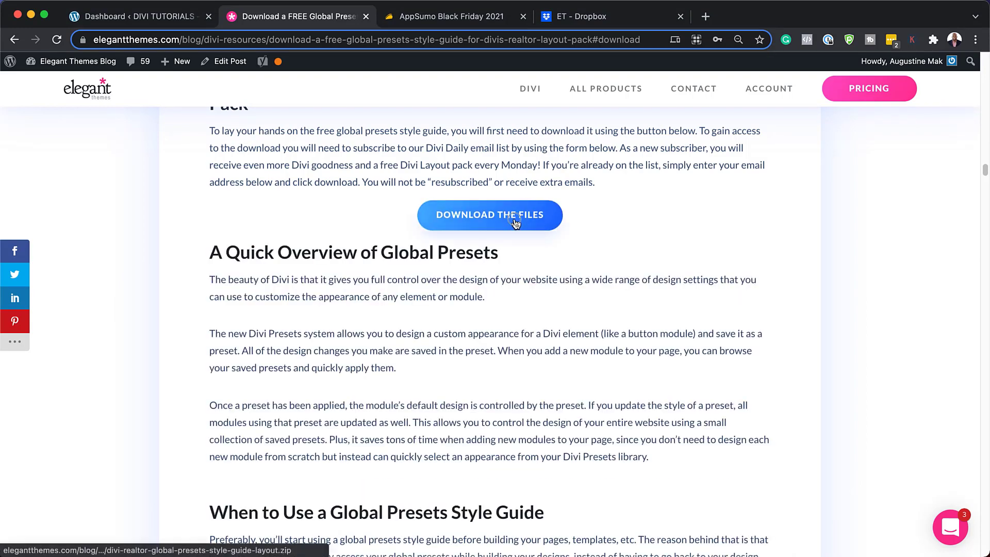
pyautogui.click(516, 224)
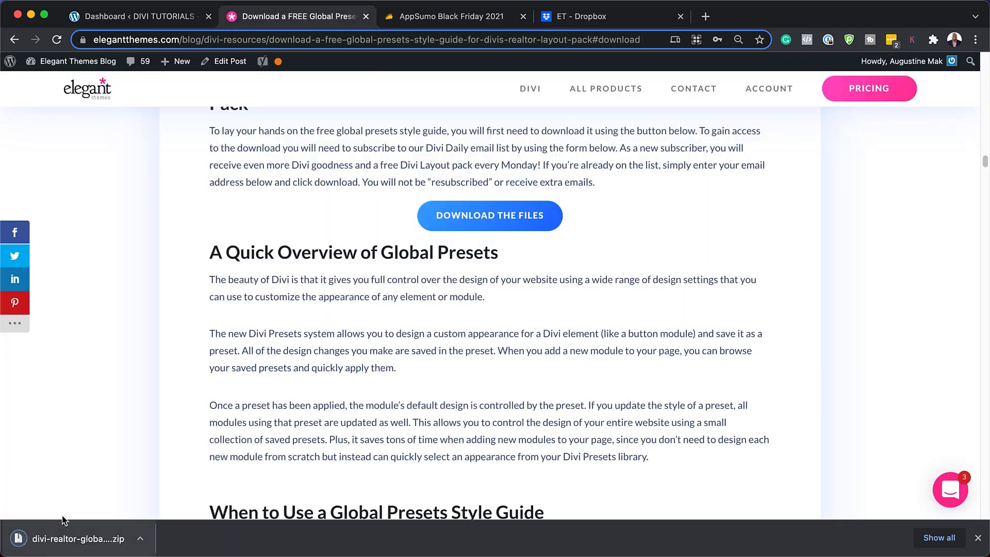
# Reveal the downloaded zip in Finder, extract it, and open the folder showing style-guide-layout.json
pyautogui.click(141, 540)
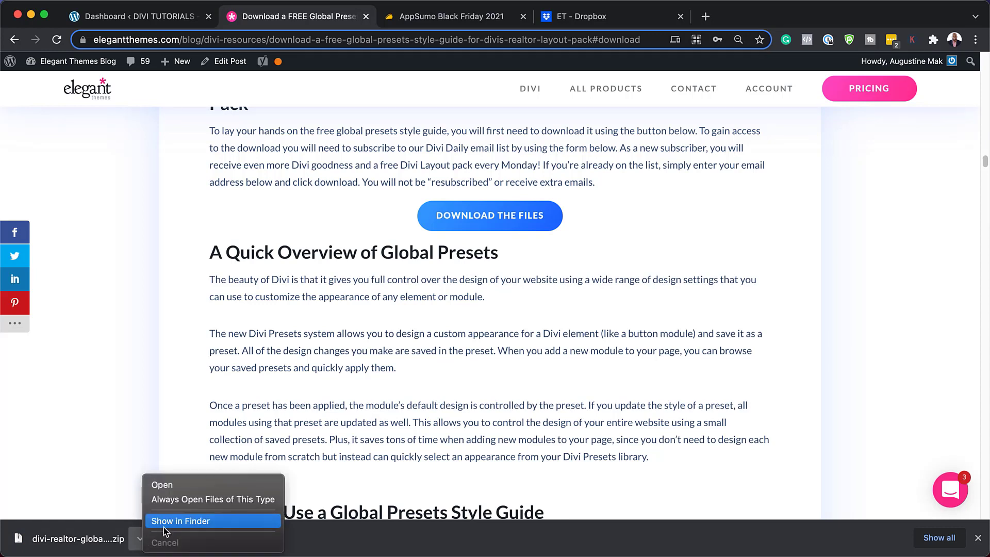
pyautogui.click(178, 525)
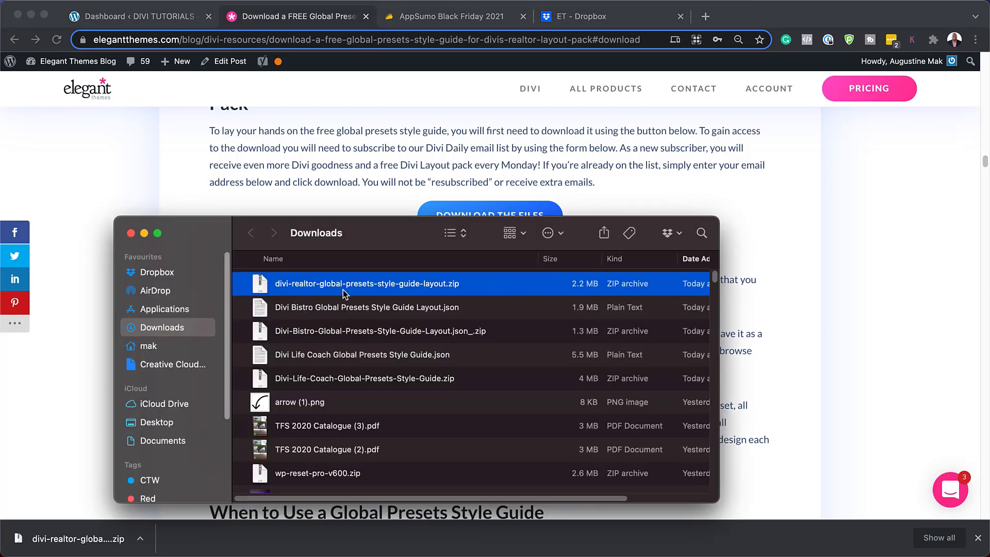
pyautogui.doubleClick(263, 288)
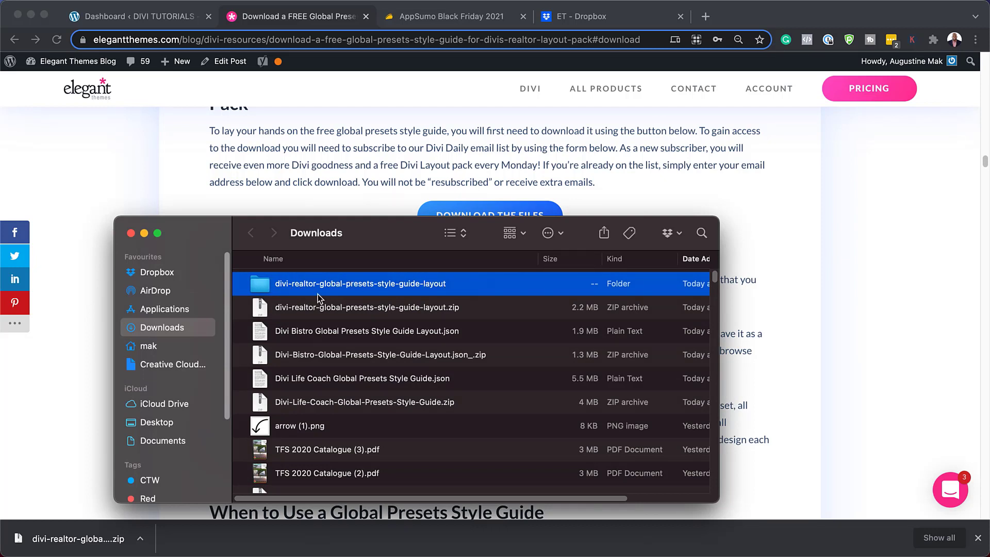
pyautogui.doubleClick(264, 284)
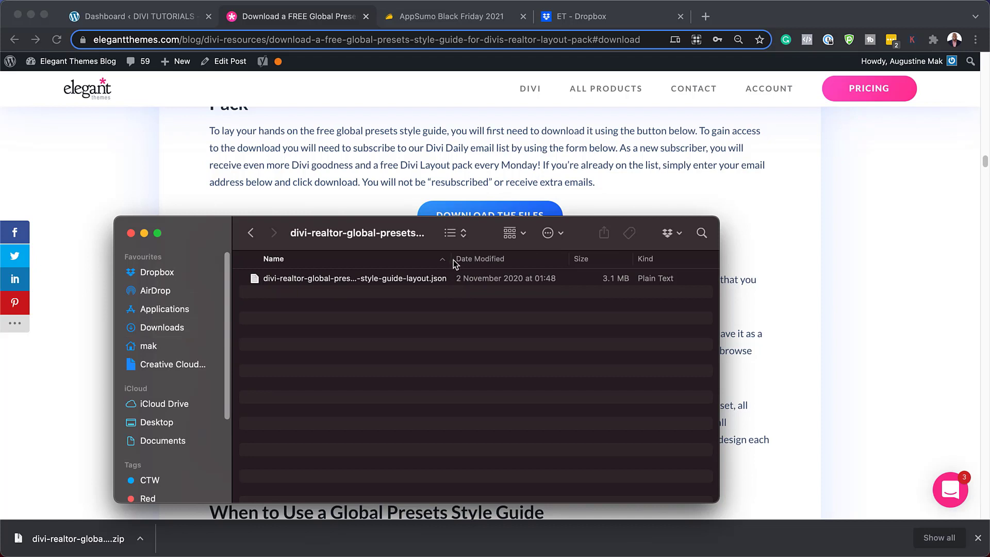
pyautogui.moveTo(453, 260); pyautogui.dragTo(541, 259)
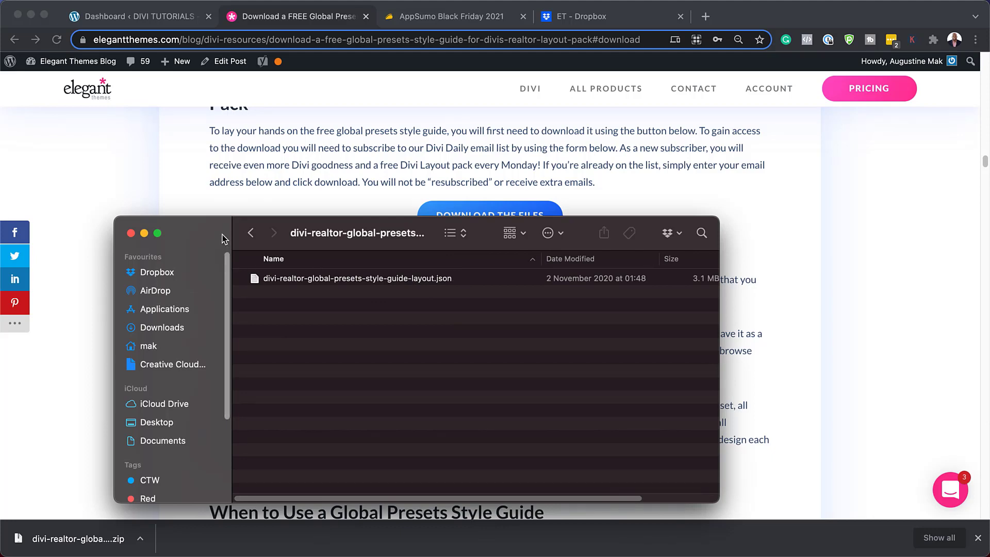
pyautogui.moveTo(222, 240); pyautogui.dragTo(1, 78)
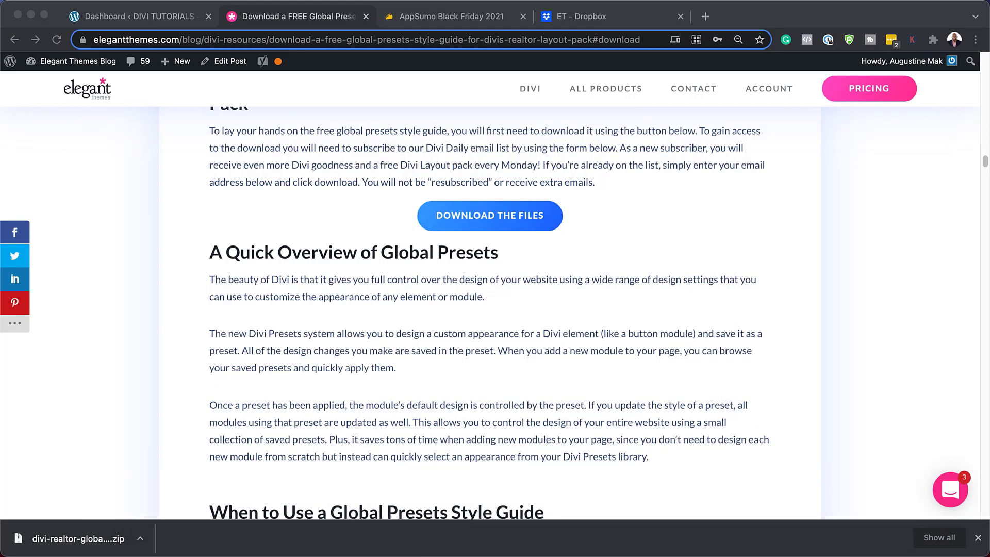
# Close the download bar and scroll back up through the style guide preview to the top
pyautogui.click(976, 538)
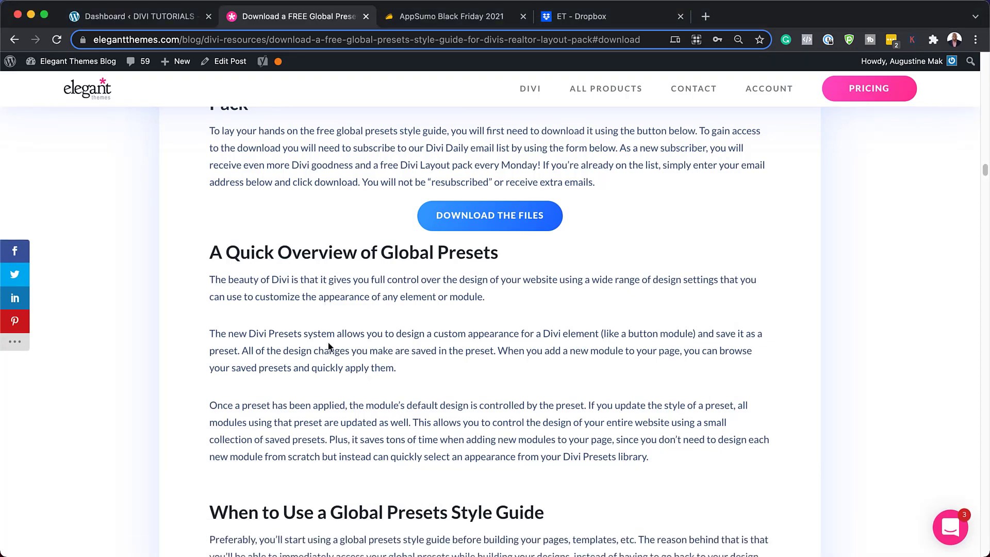
pyautogui.scroll(10, 330, 347)
pyautogui.scroll(8, 330, 382)
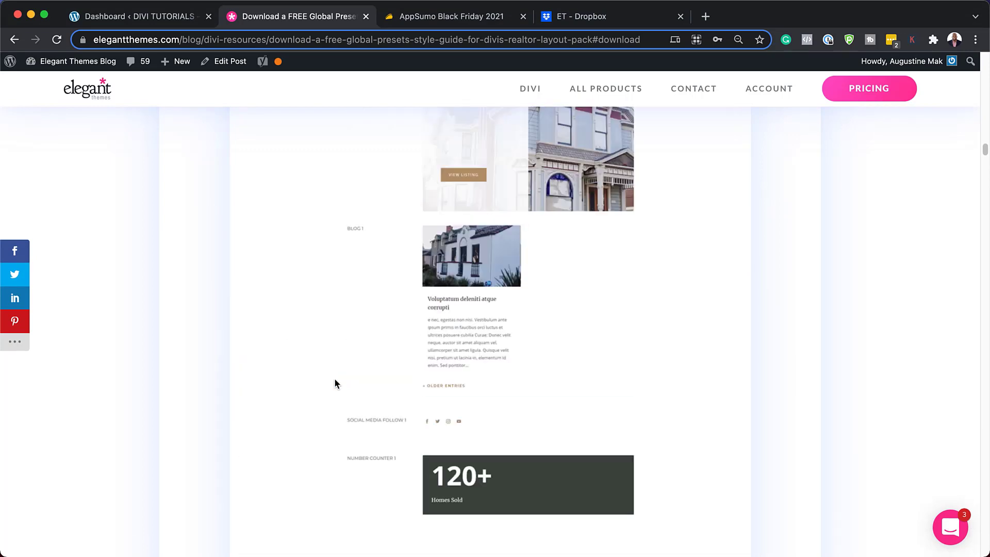
pyautogui.scroll(1, 334, 382)
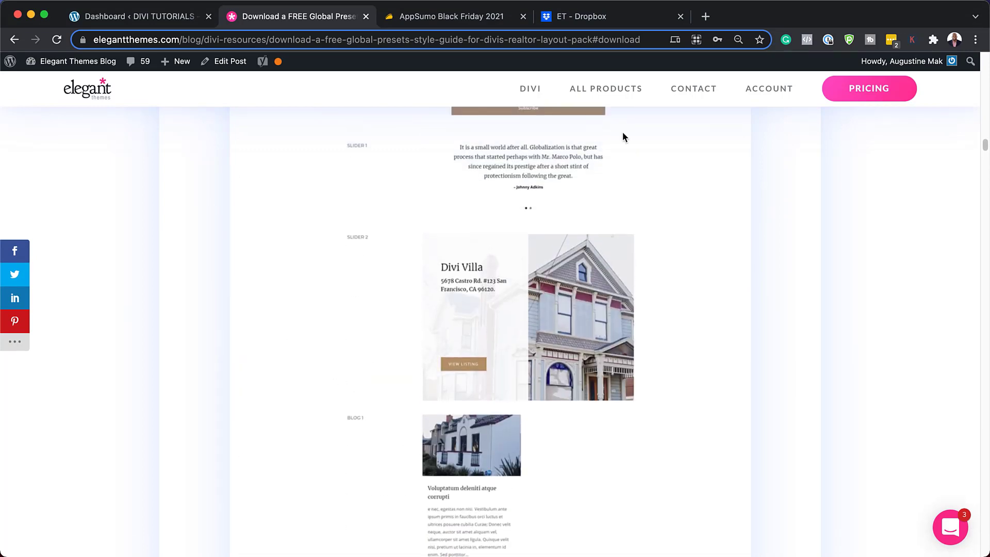
pyautogui.moveTo(985, 146); pyautogui.dragTo(986, 290)
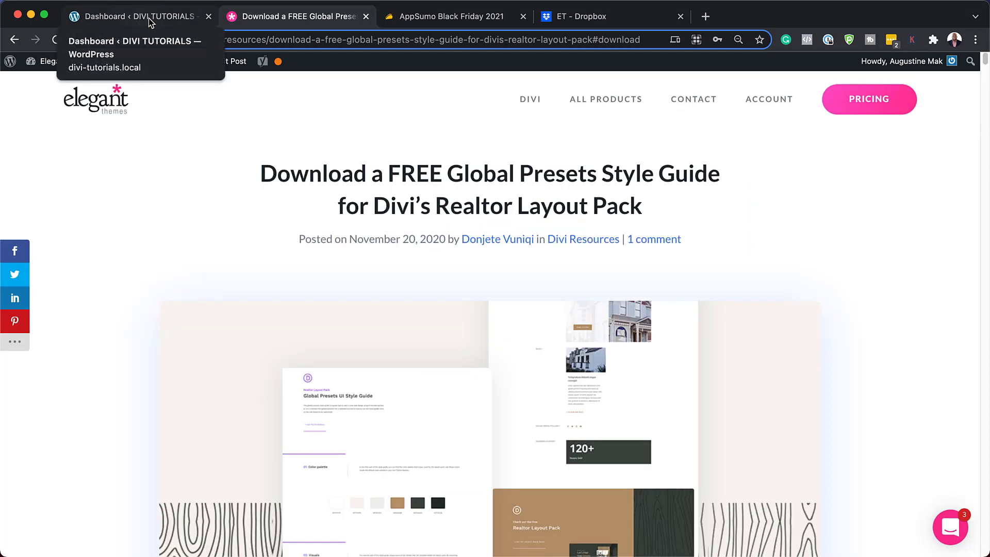
# Go to Divi > Divi Library and open the Import tab of the Portability dialog
pyautogui.click(148, 17)
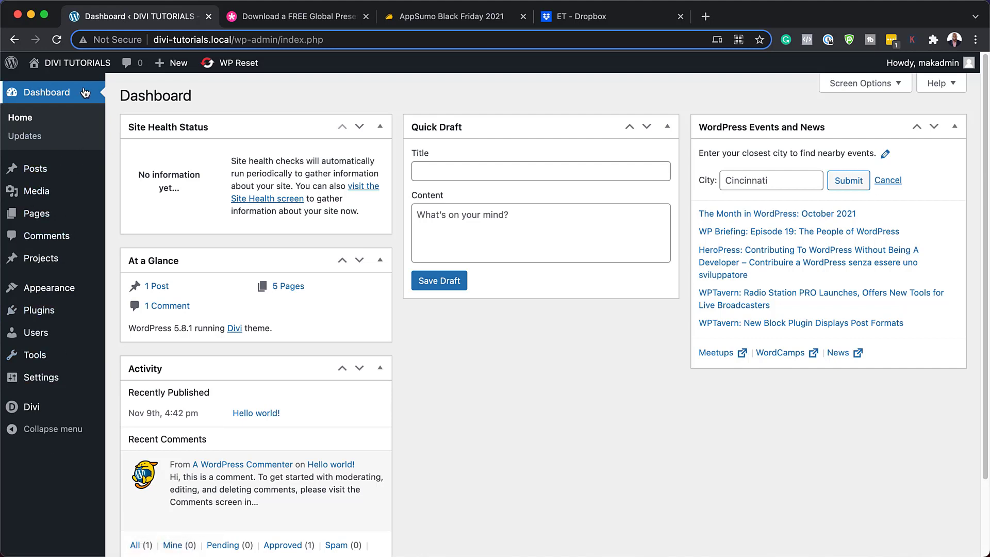
pyautogui.moveTo(47, 411)
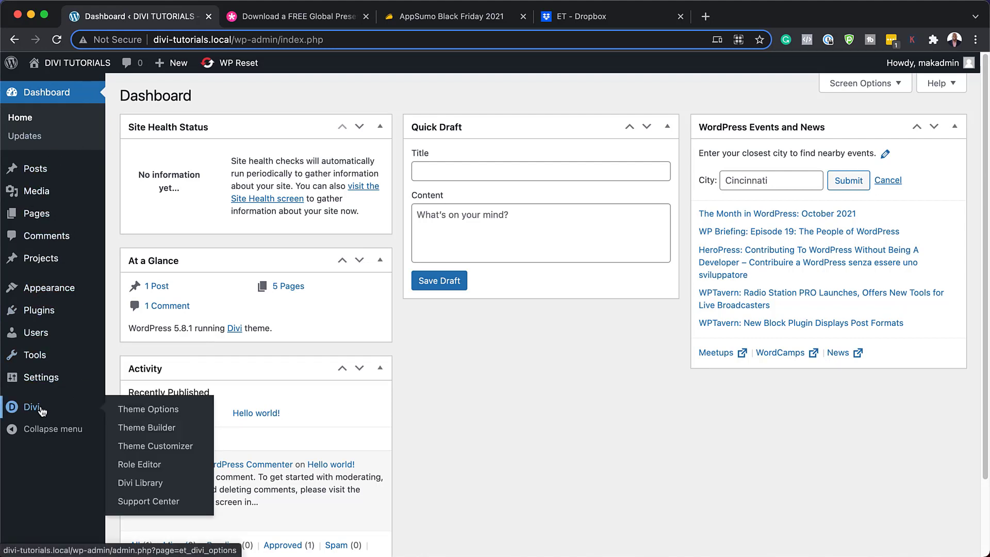
pyautogui.click(142, 483)
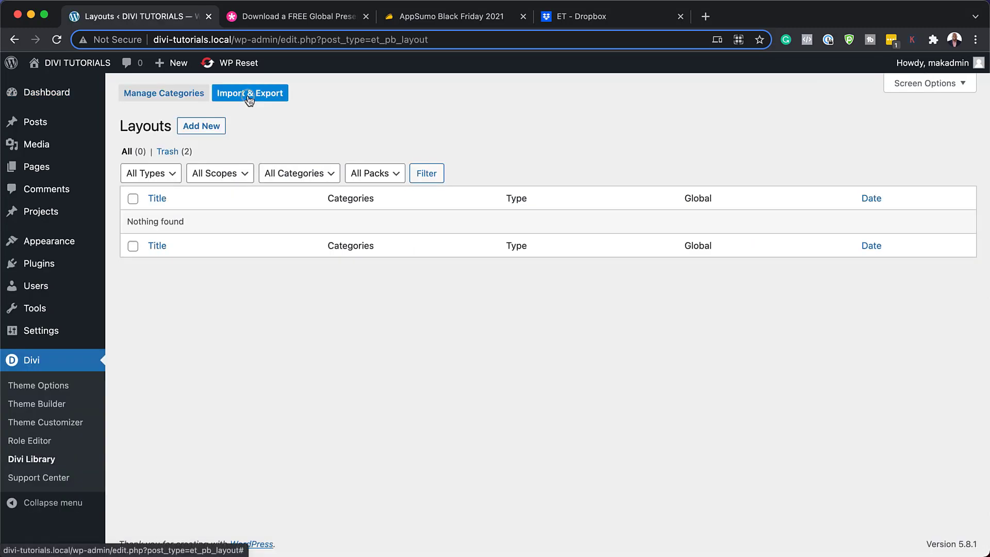
pyautogui.click(249, 96)
pyautogui.click(464, 241)
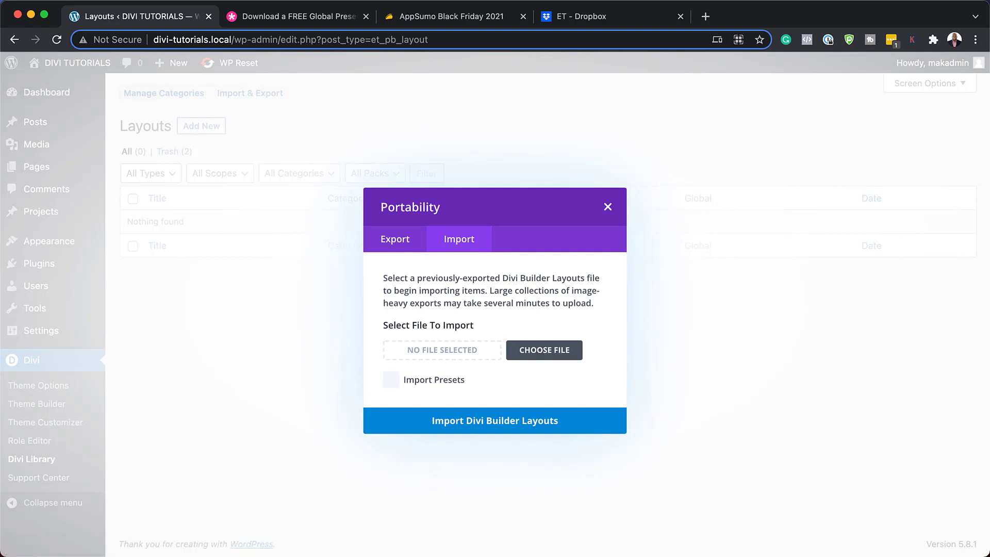
# Load style-guide-layout.json from Finder, tick Import Presets, and import the Divi Builder layout
pyautogui.moveTo(0, 457); pyautogui.dragTo(114, 466)
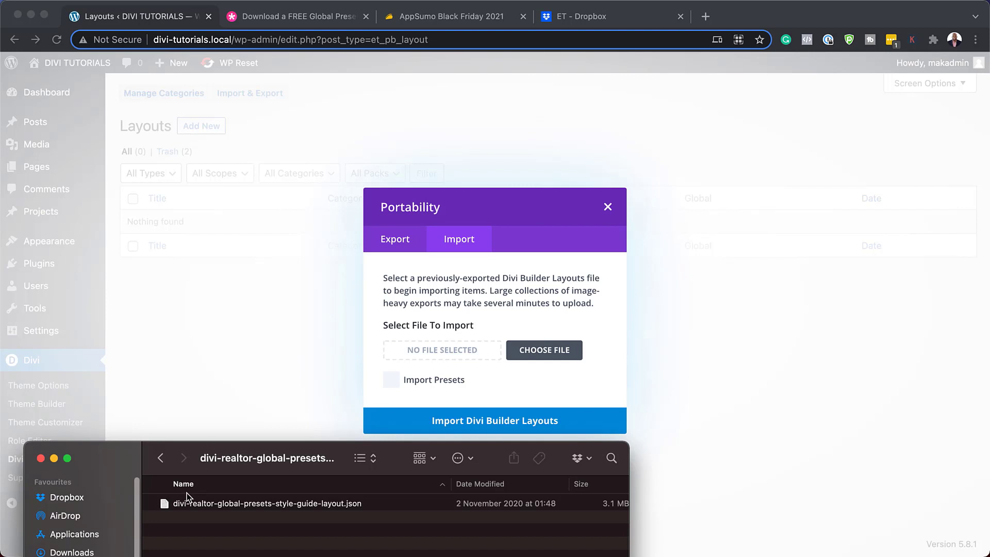
pyautogui.moveTo(167, 508); pyautogui.dragTo(434, 352)
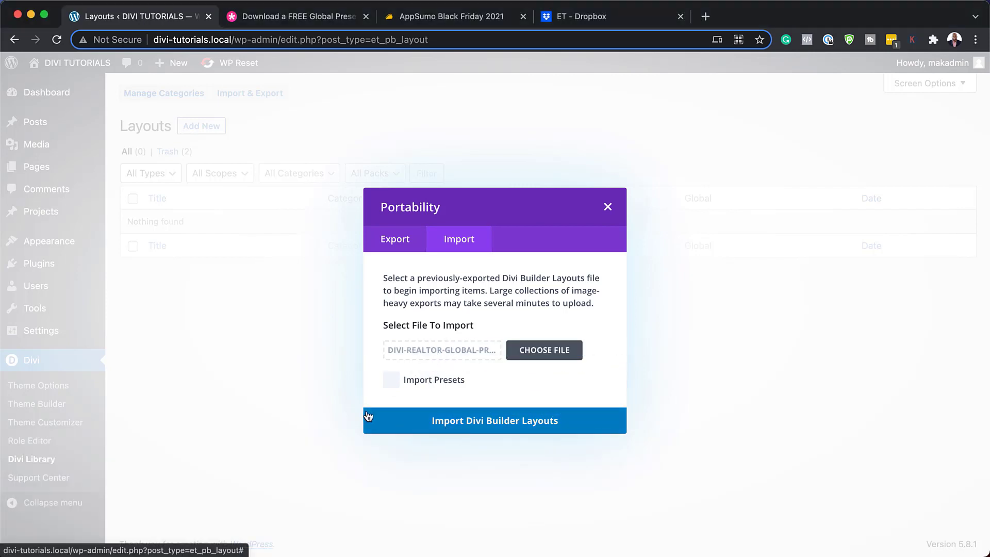
pyautogui.click(395, 383)
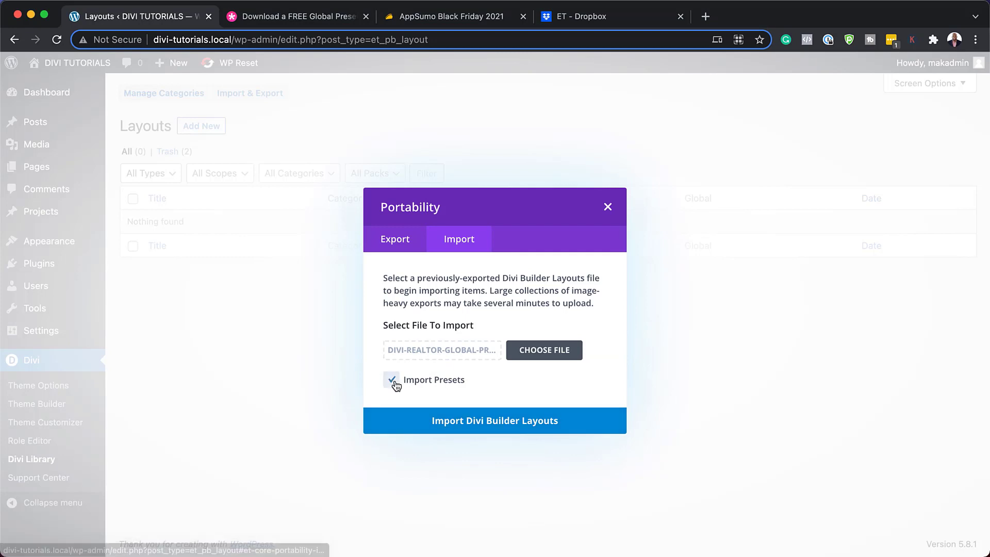
pyautogui.click(487, 424)
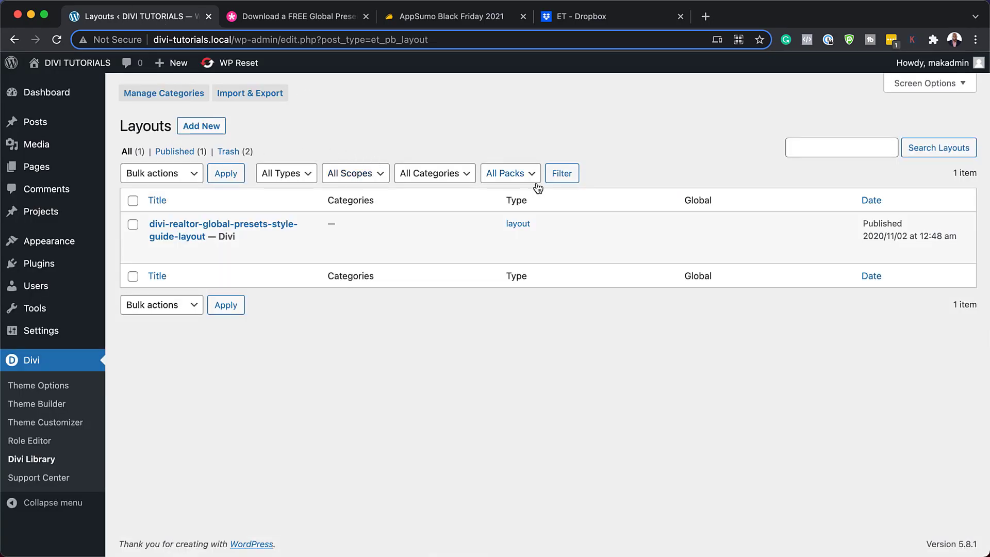
pyautogui.hotkey('ctrl', 'Tab')
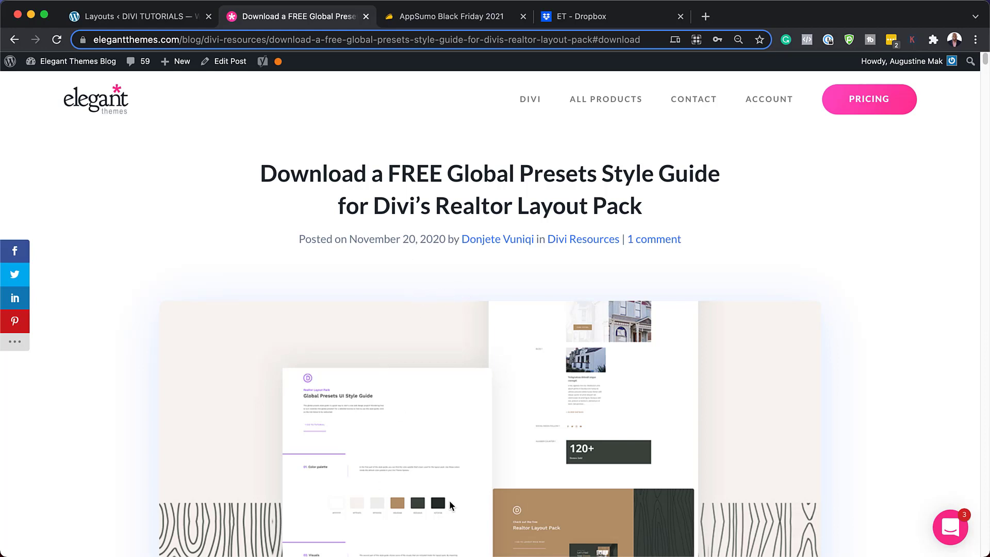
pyautogui.scroll(-5, 420, 478)
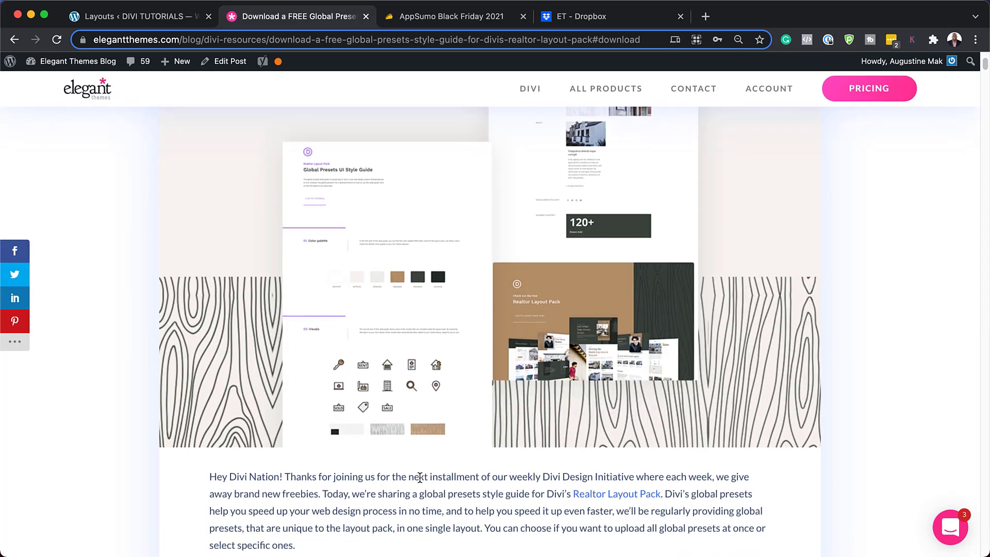
pyautogui.click(160, 18)
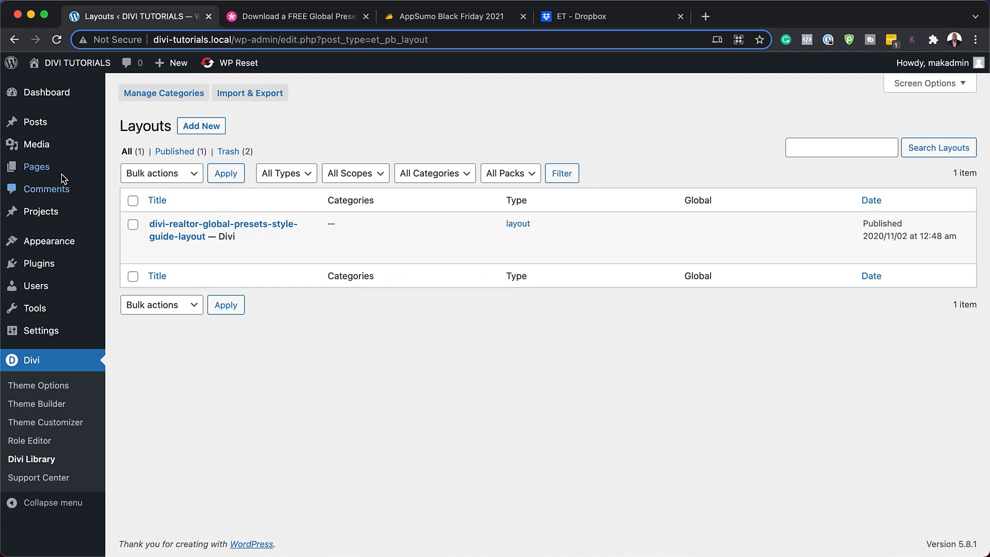
# Add a new page titled 'Realtor' and start editing it with the Divi Builder
pyautogui.moveTo(60, 167)
pyautogui.click(148, 188)
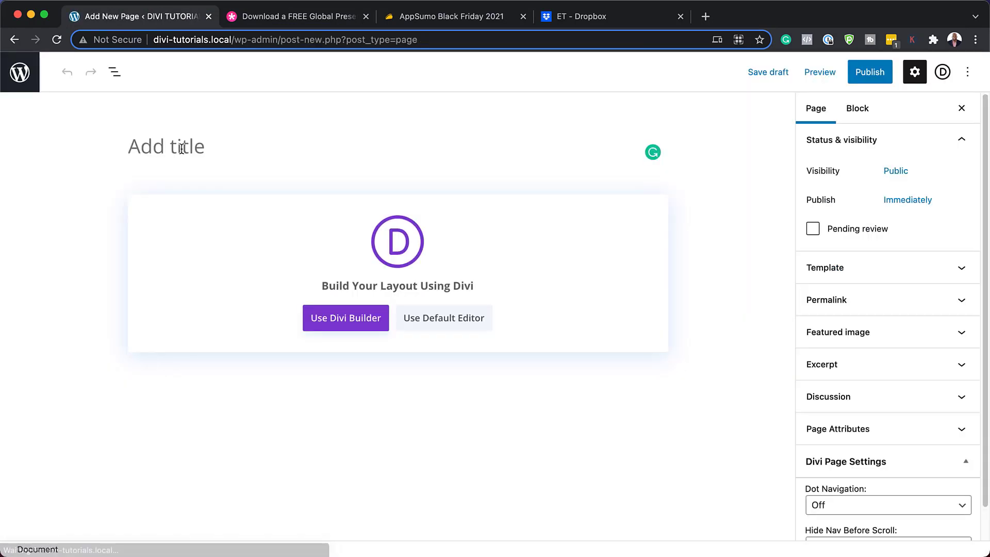
pyautogui.write('Realtor')
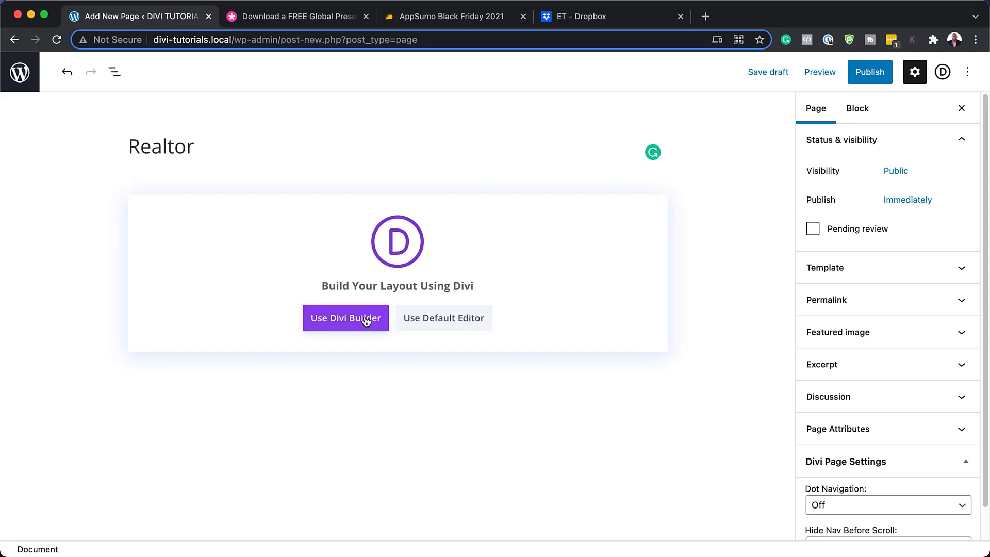
pyautogui.click(365, 319)
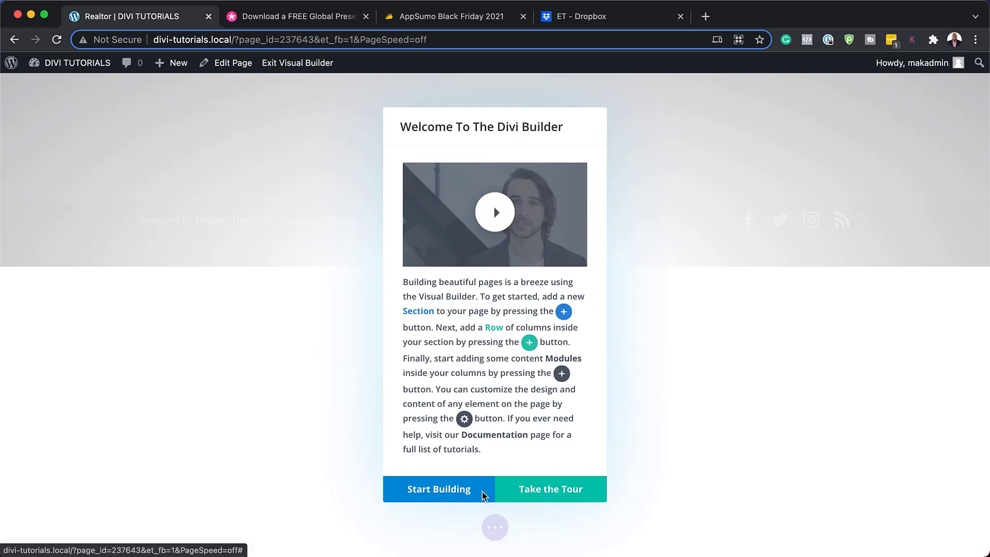
# Start building from a premade layout and search the library for 'Realtor'
pyautogui.click(428, 494)
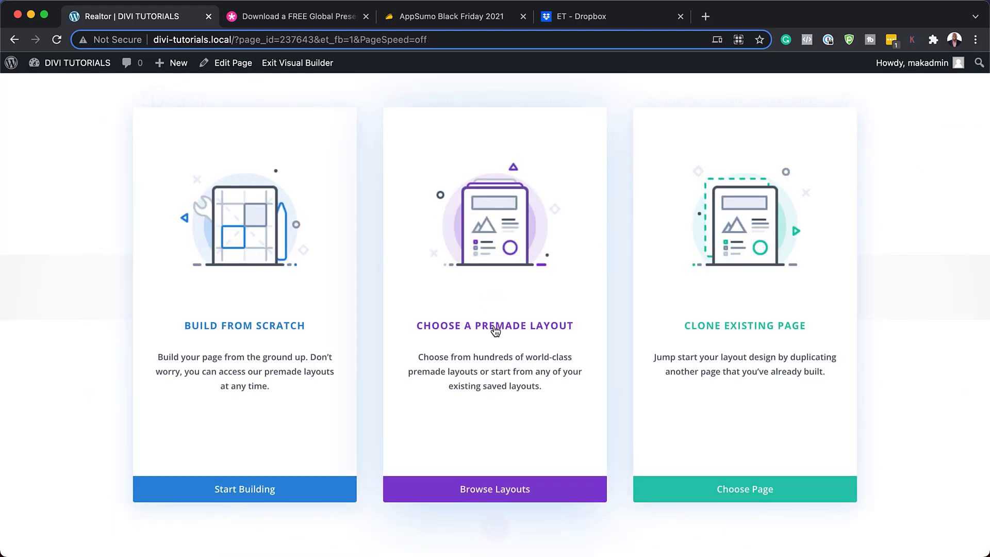
pyautogui.click(496, 330)
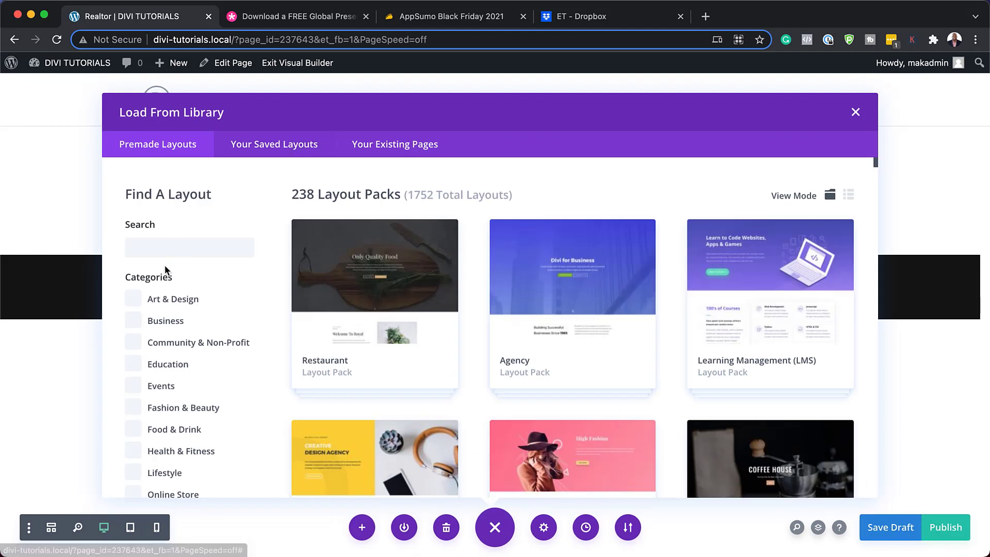
pyautogui.click(166, 247)
pyautogui.write('Realtor')
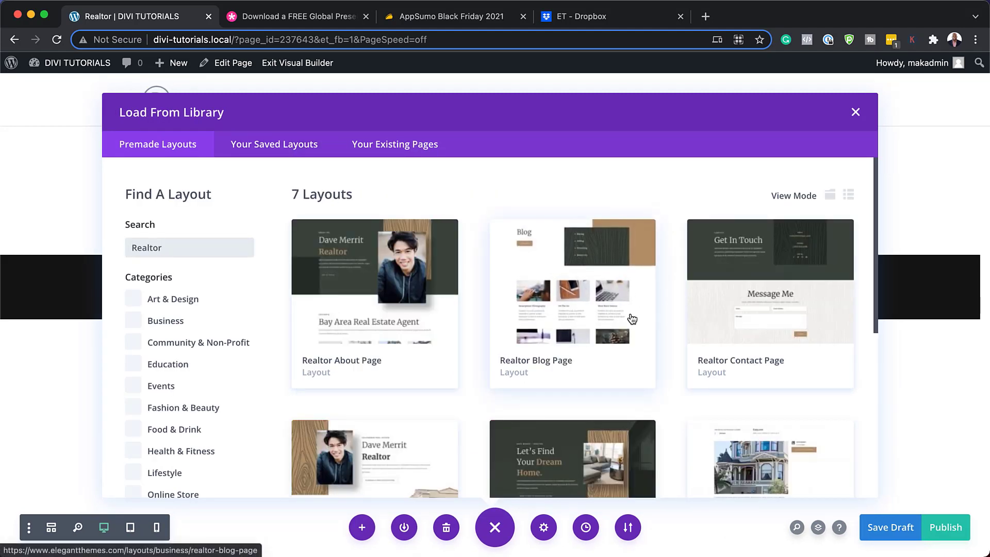
# Compare the Realtor Blog Page details, then load the Realtor About Page layout
pyautogui.click(608, 315)
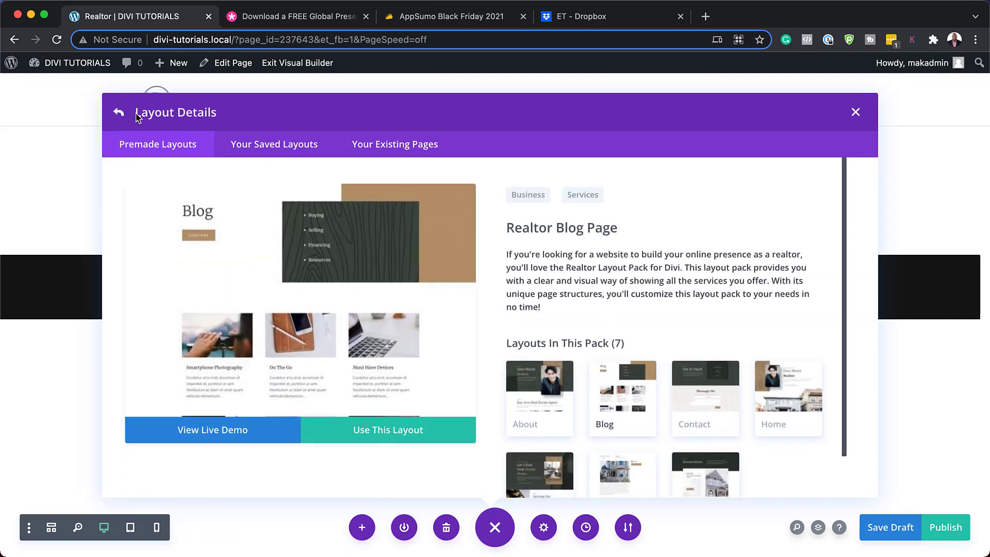
pyautogui.click(120, 112)
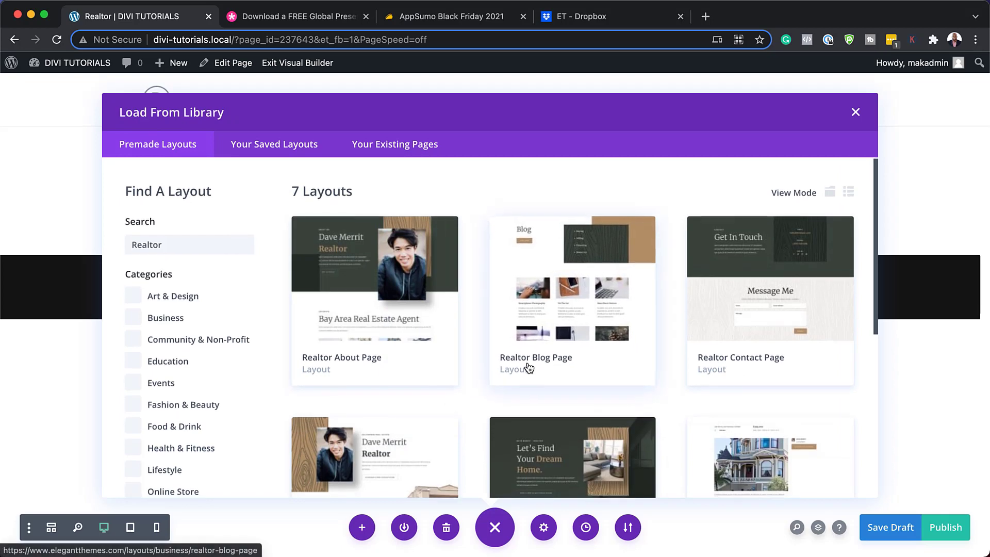
pyautogui.scroll(-1, 530, 368)
pyautogui.click(380, 294)
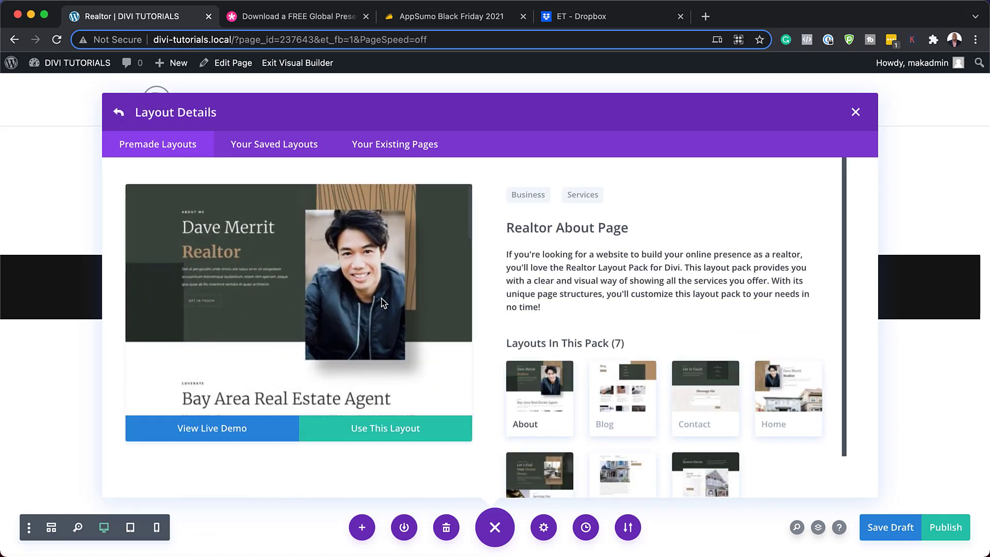
pyautogui.click(389, 436)
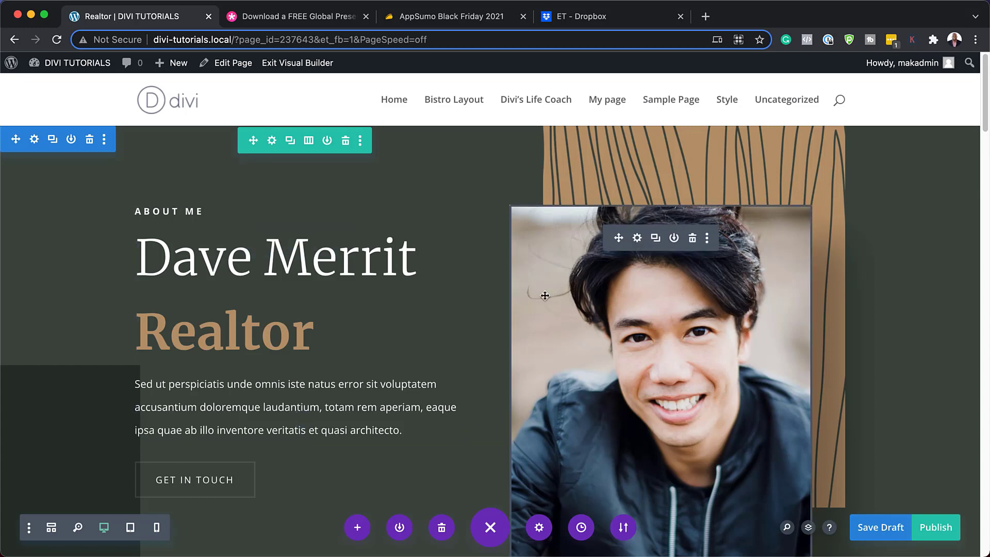
# Insert a Regular section with a three-column row below the About Me hero
pyautogui.scroll(-6, 486, 291)
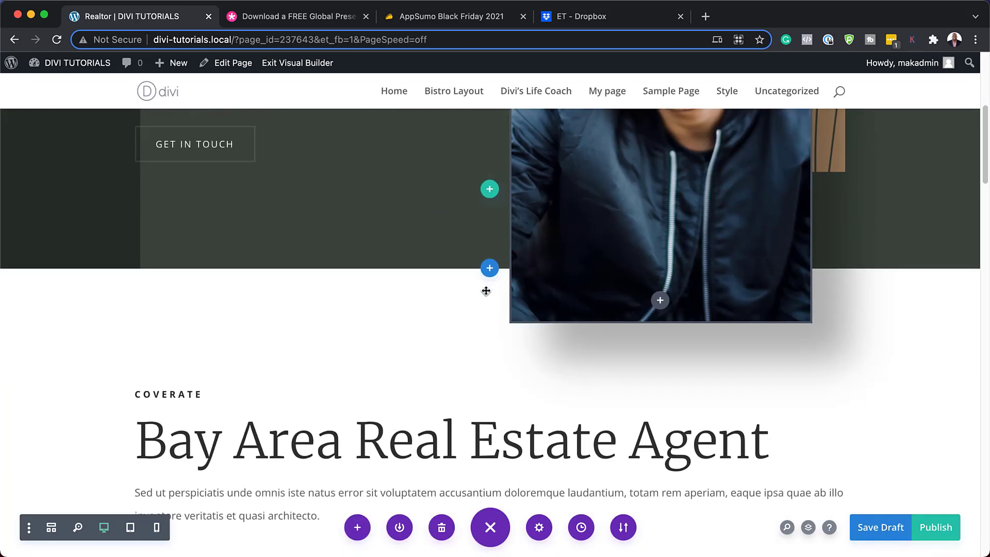
pyautogui.scroll(-4, 466, 361)
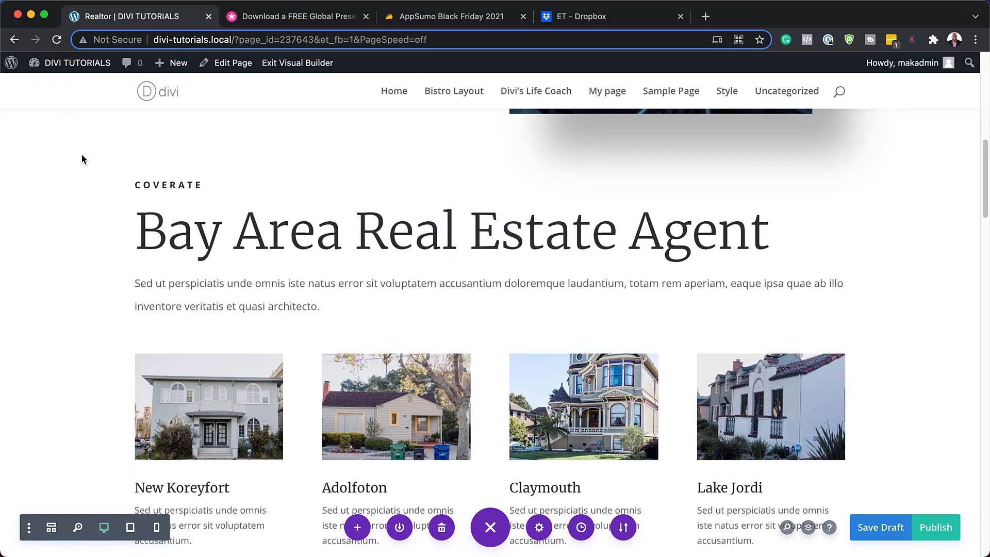
pyautogui.scroll(3, 479, 180)
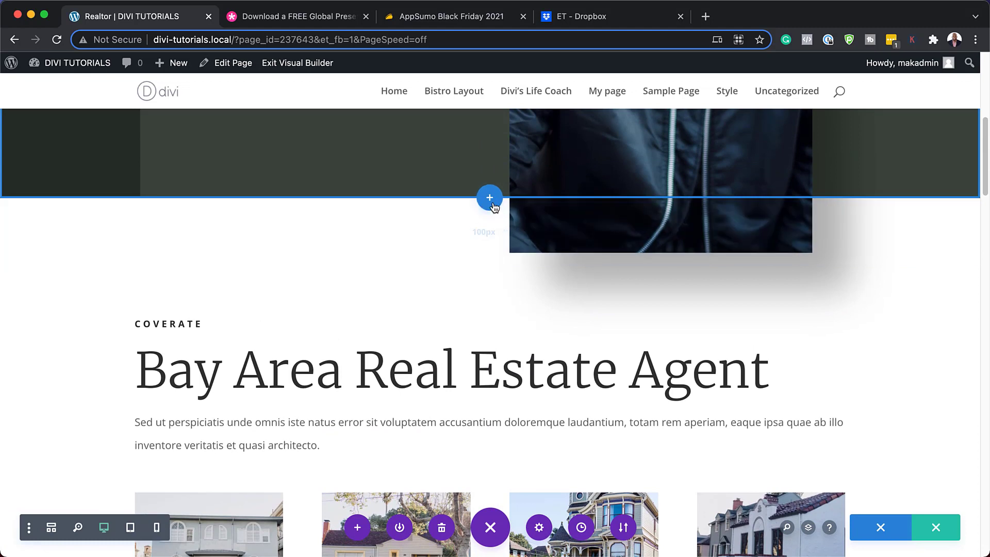
pyautogui.click(492, 202)
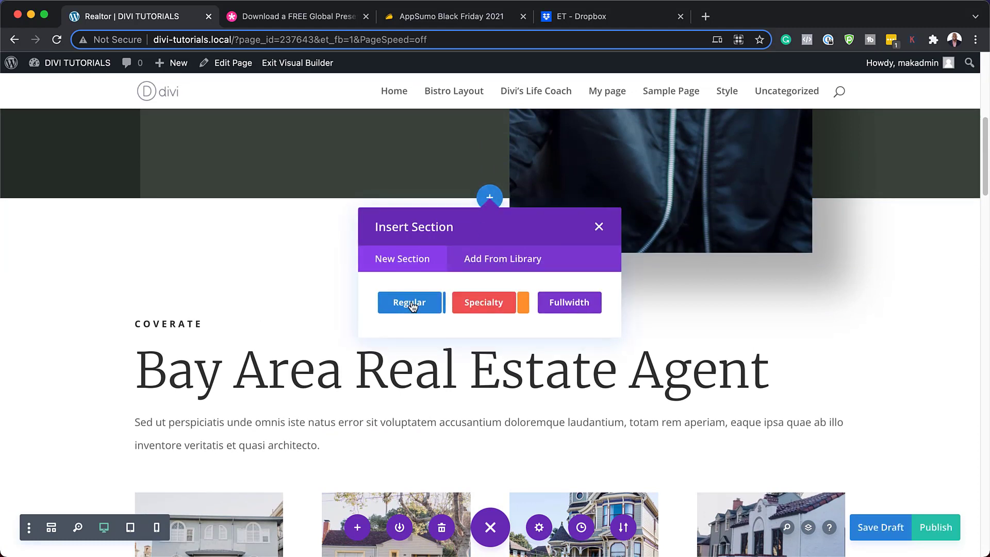
pyautogui.click(410, 303)
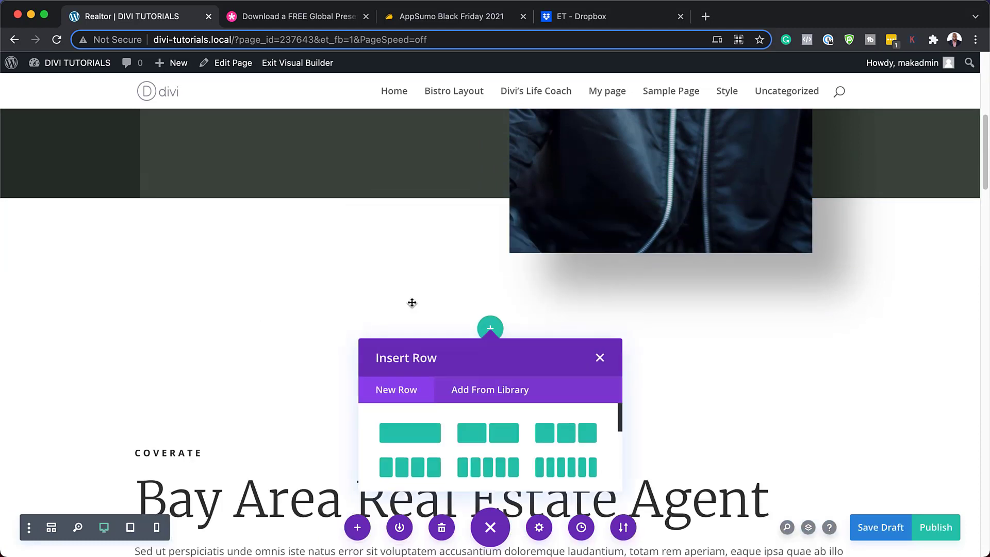
pyautogui.click(568, 438)
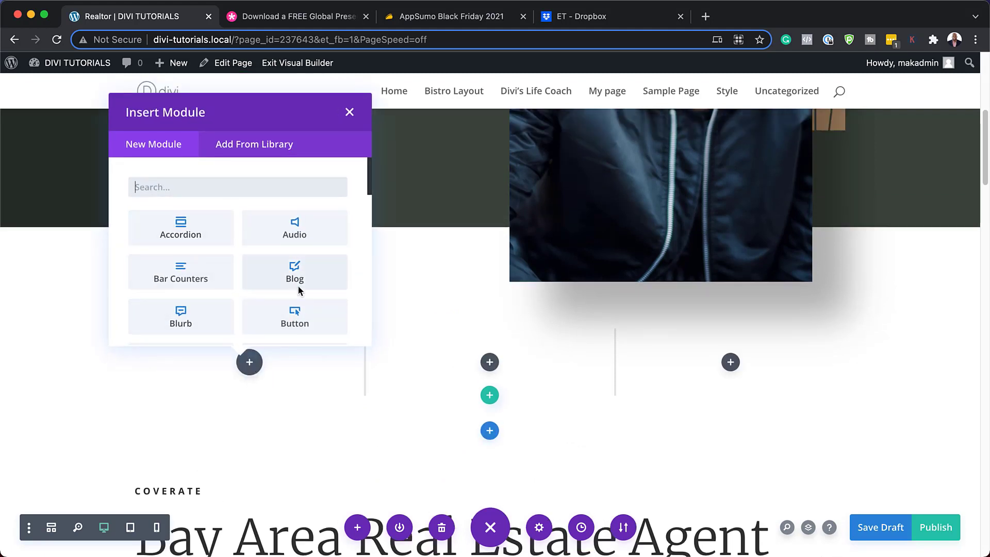
# Add a Button module to the first column and dock its settings as a left sidebar
pyautogui.click(319, 319)
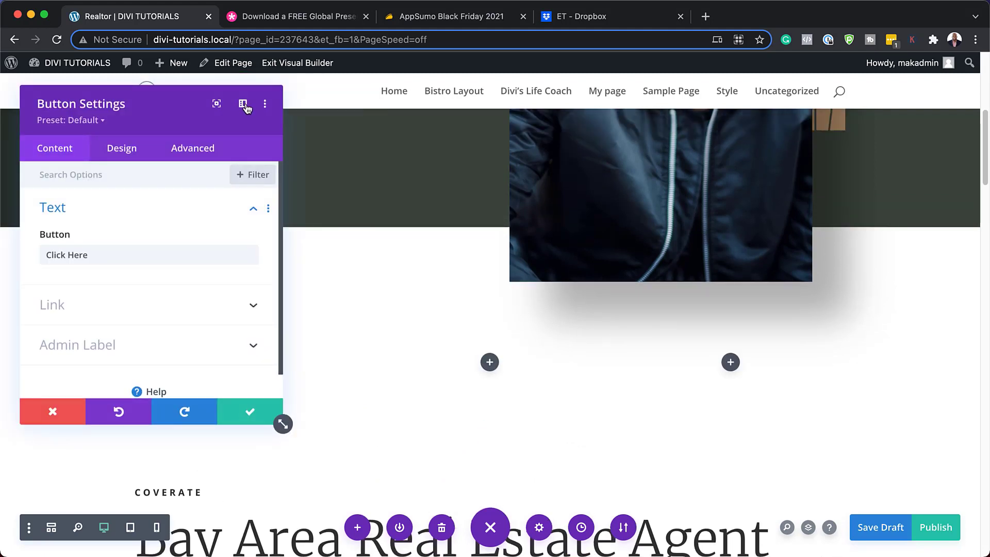
pyautogui.click(241, 106)
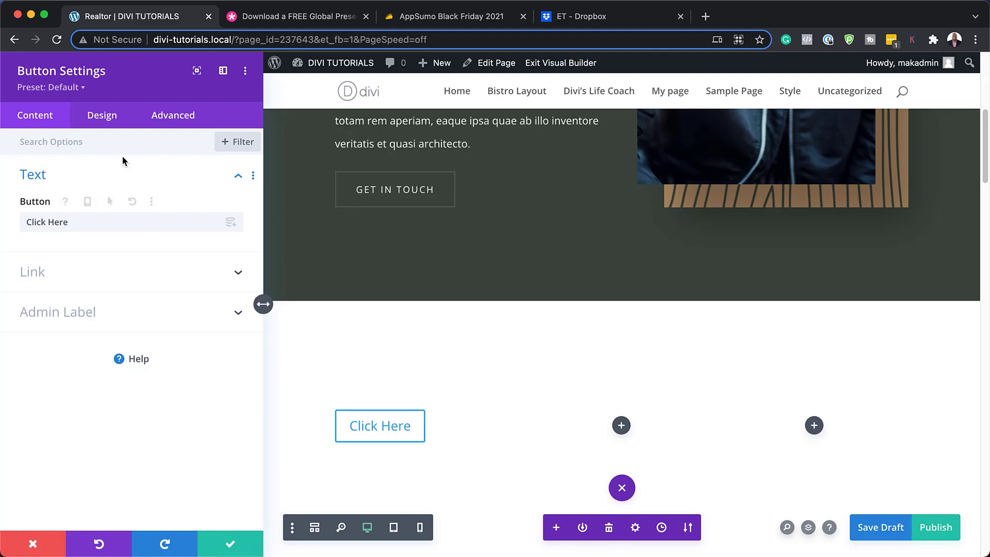
# Try the RLP - Button 6 and RLP - Button 4 presets, then apply RLP - Button 3 to the button
pyautogui.click(72, 89)
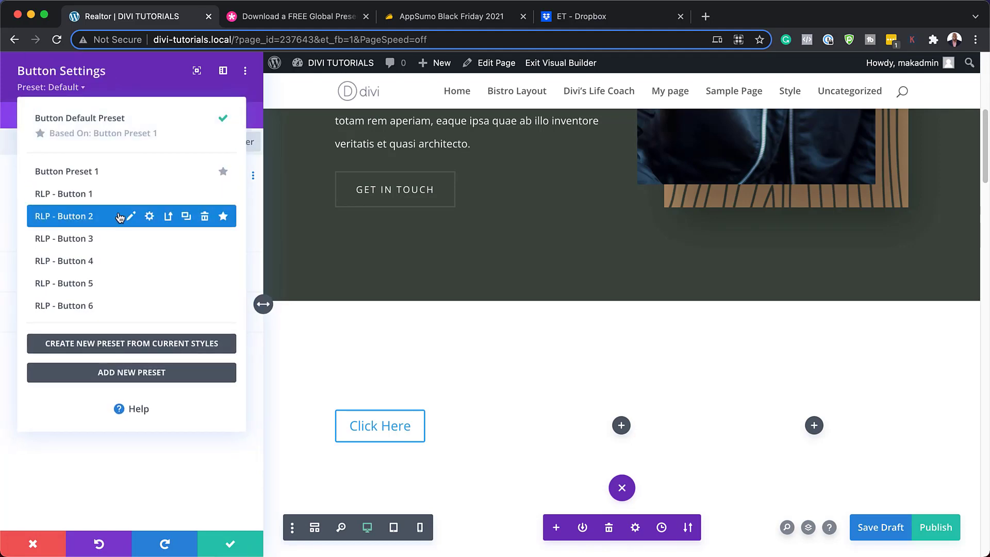
pyautogui.click(118, 307)
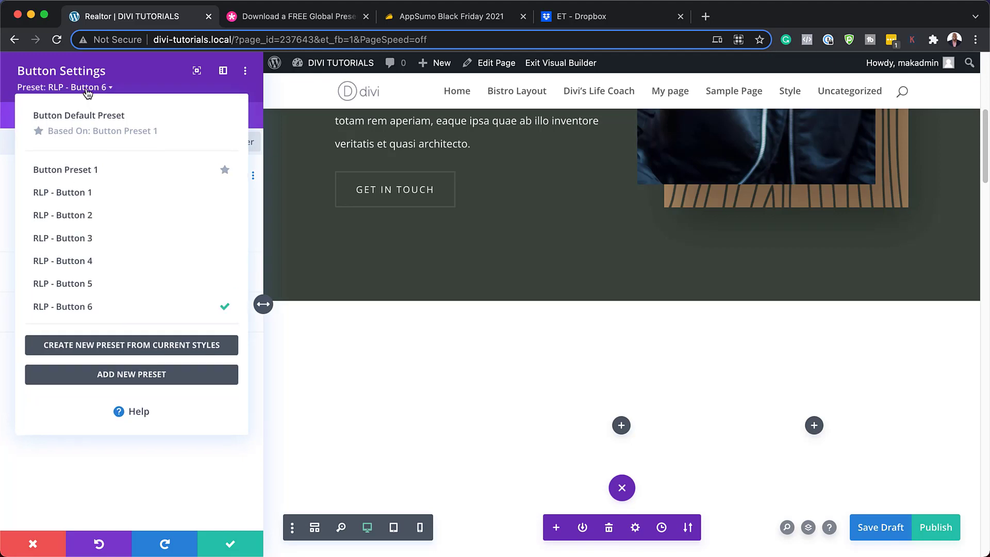
pyautogui.click(104, 267)
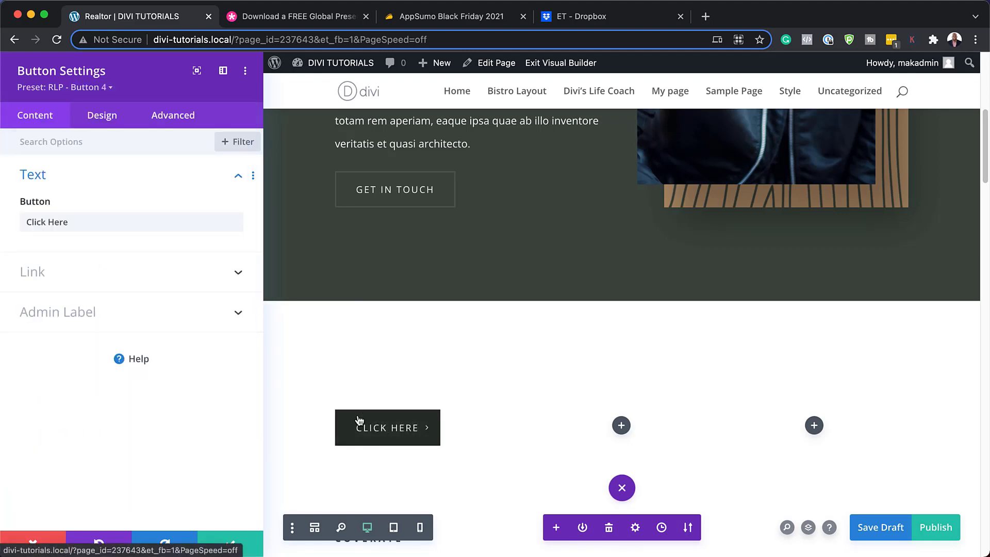
pyautogui.click(98, 89)
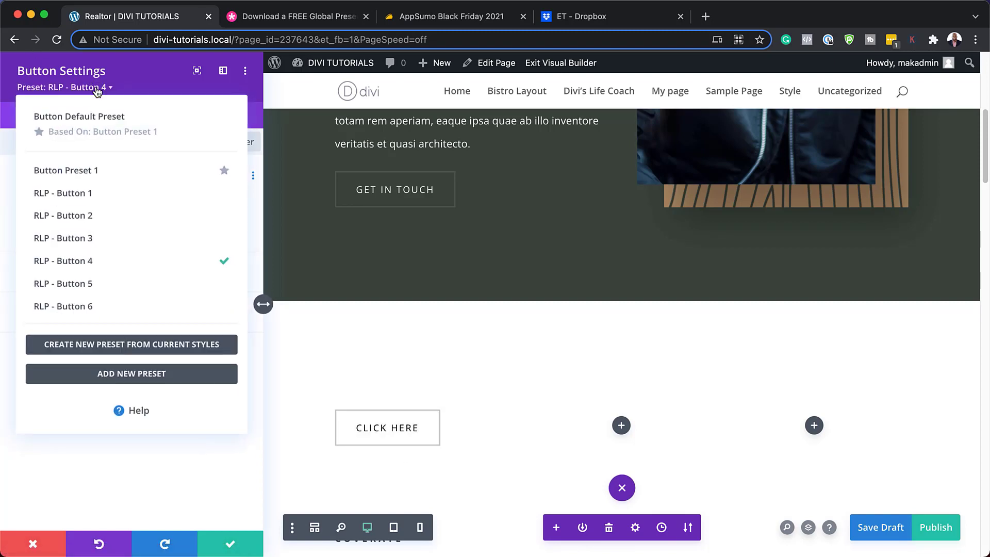
pyautogui.click(107, 239)
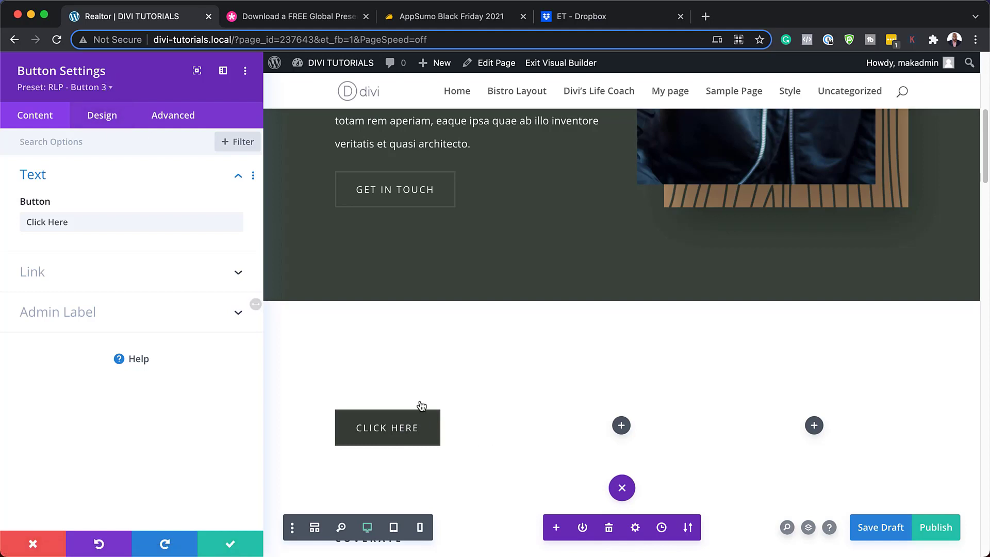
# Replace the 'Click Here' label with 'DOWNLOAD NOW' and save the button settings
pyautogui.doubleClick(83, 221)
pyautogui.tripleClick(82, 220)
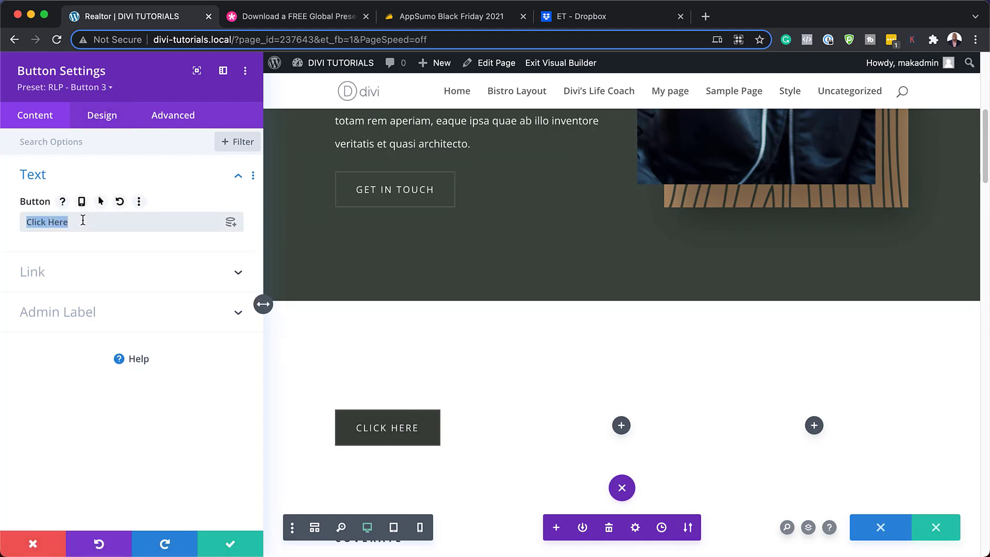
pyautogui.write('DO')
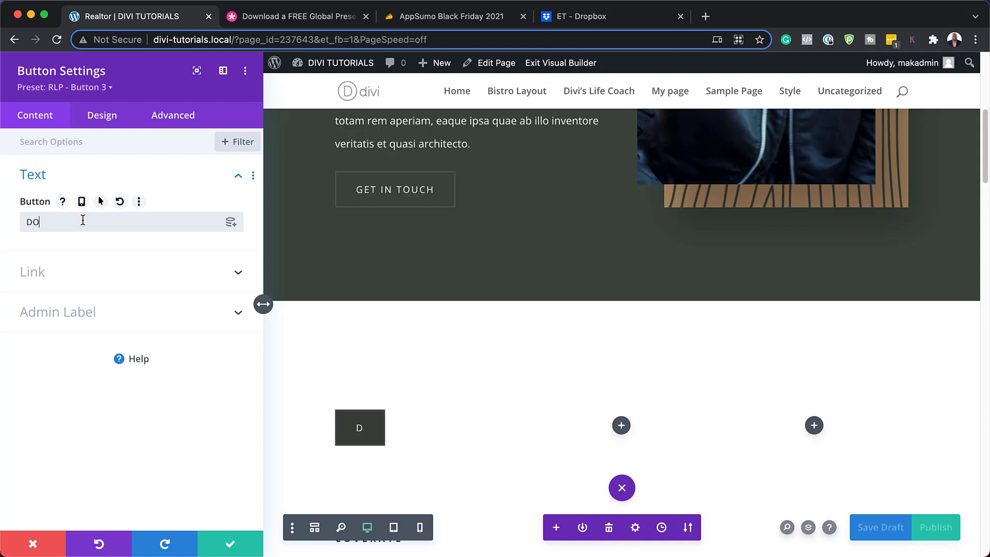
pyautogui.write('WNLOAD NOW')
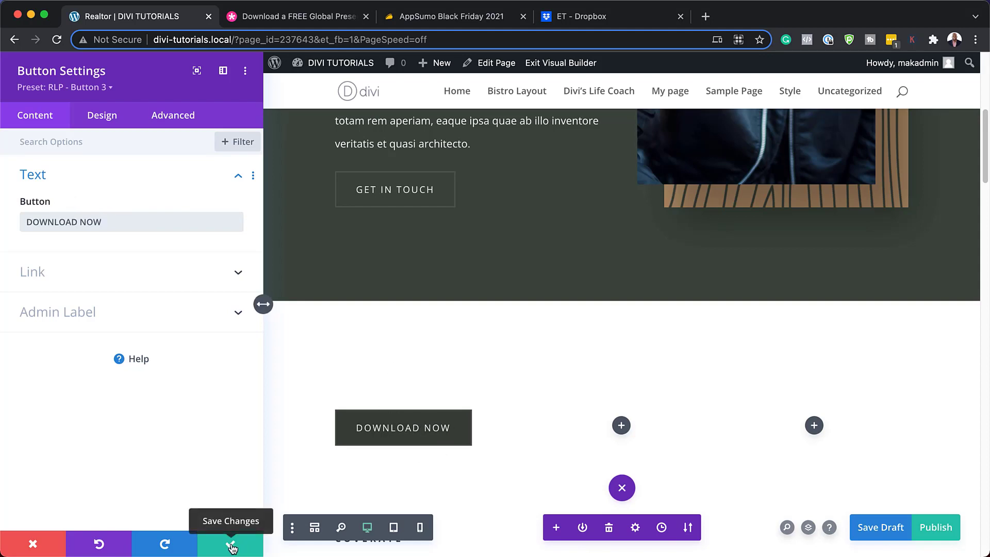
pyautogui.click(232, 546)
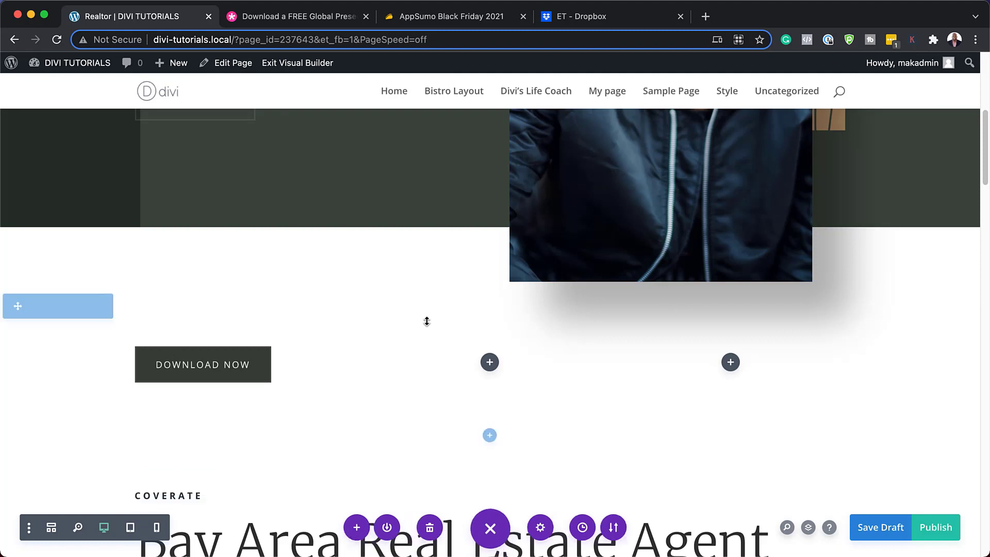
pyautogui.scroll(5, 426, 323)
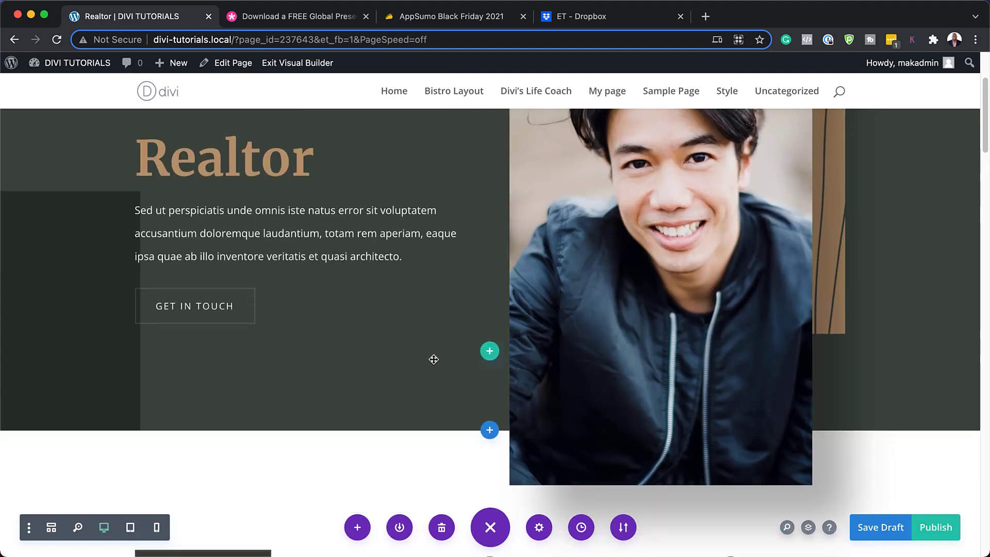
pyautogui.scroll(-3, 236, 407)
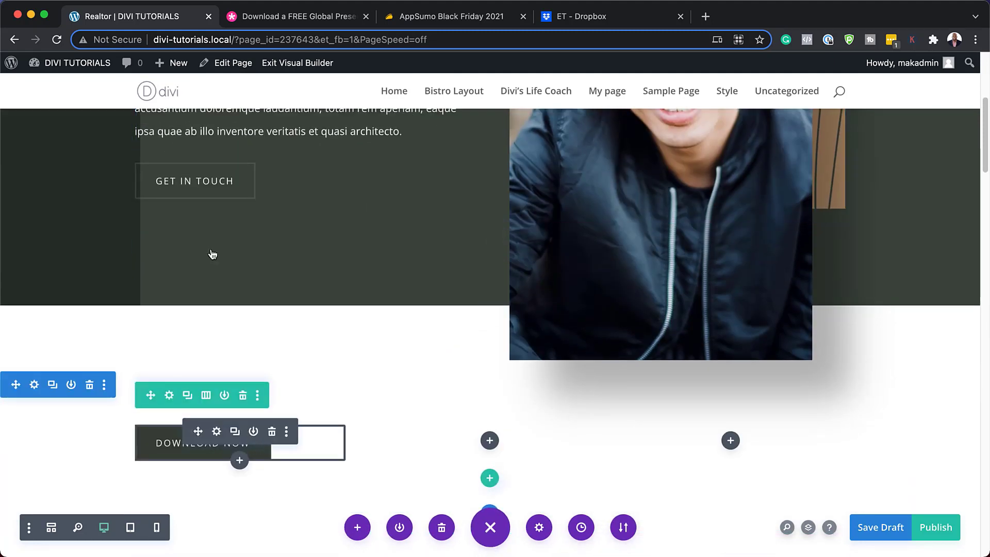
pyautogui.click(287, 18)
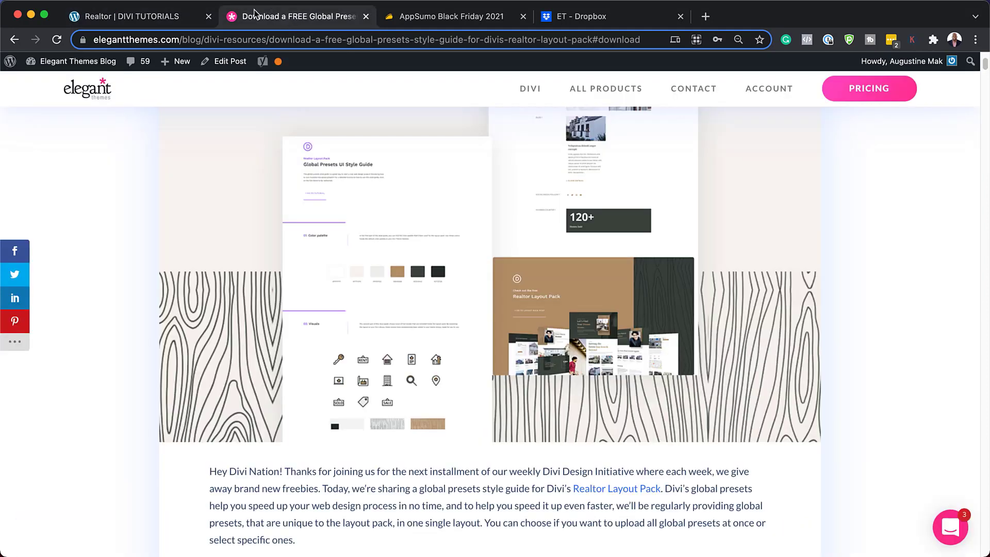
pyautogui.scroll(3, 435, 430)
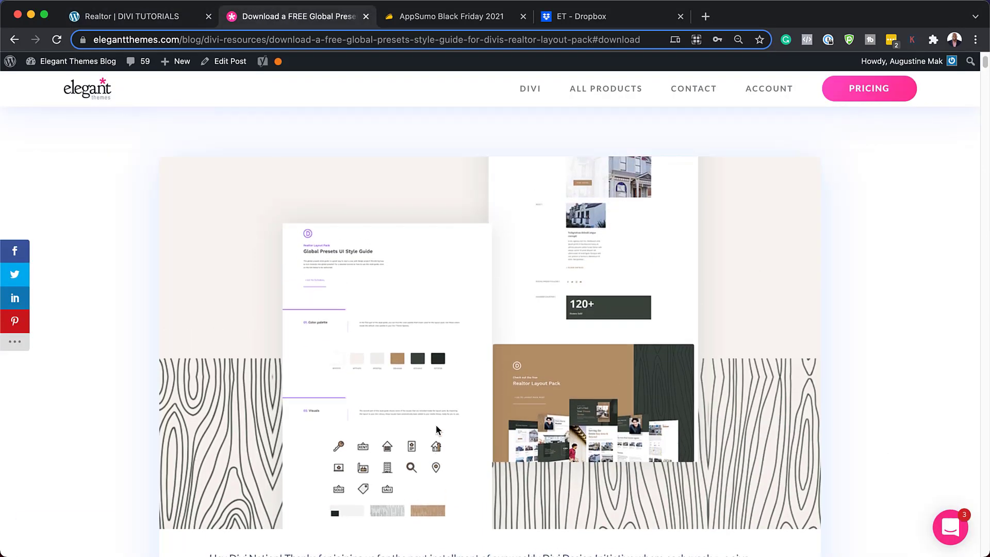
pyautogui.scroll(2, 436, 428)
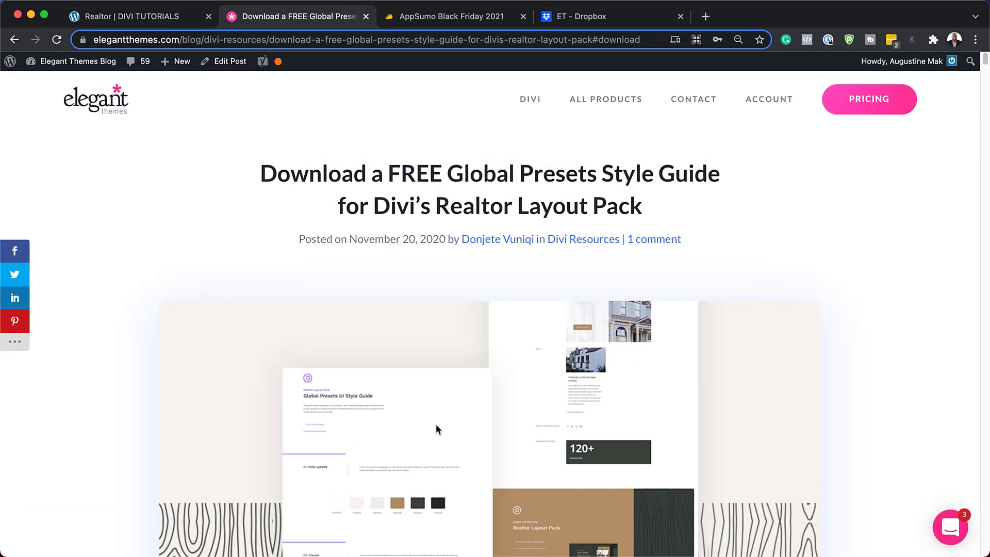
pyautogui.scroll(-12, 460, 447)
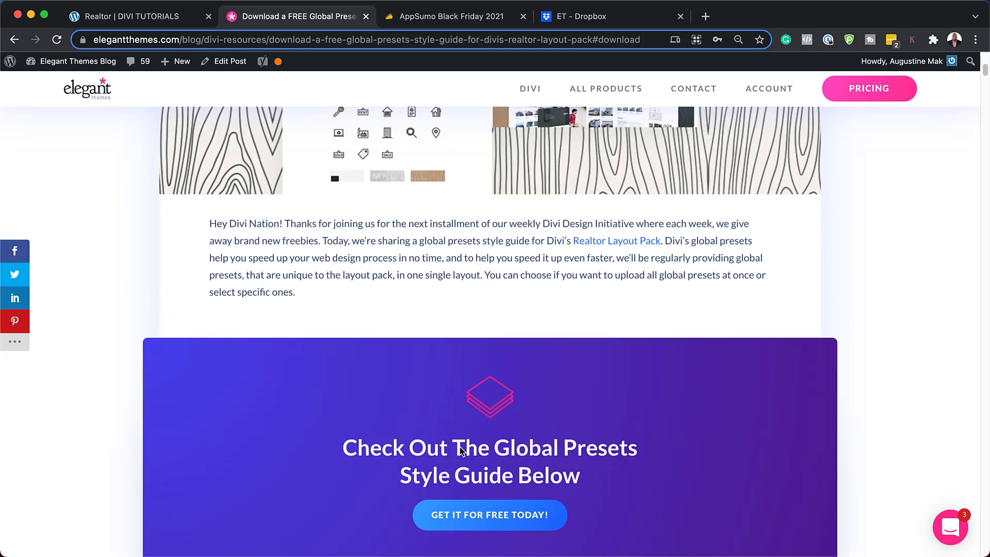
pyautogui.scroll(-10, 460, 447)
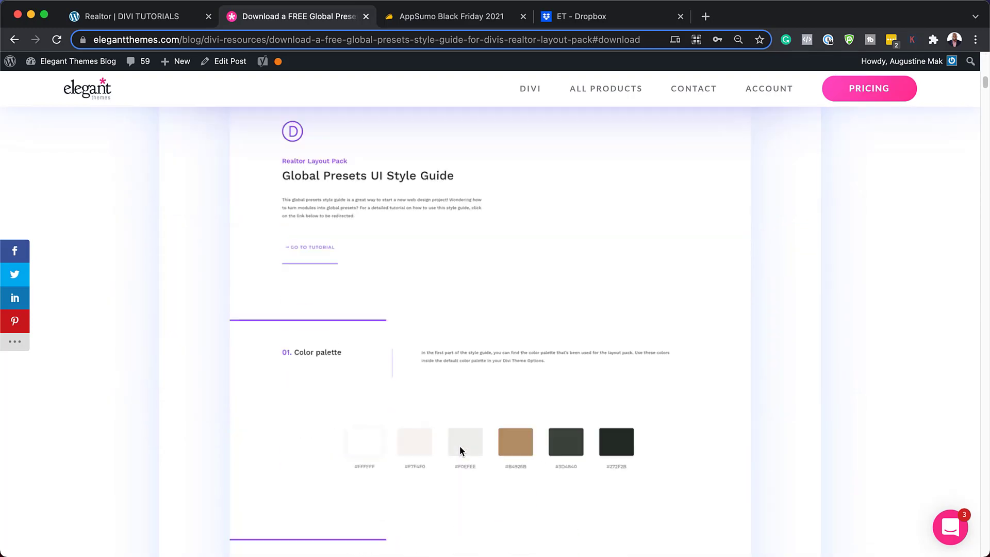
pyautogui.scroll(-3, 460, 446)
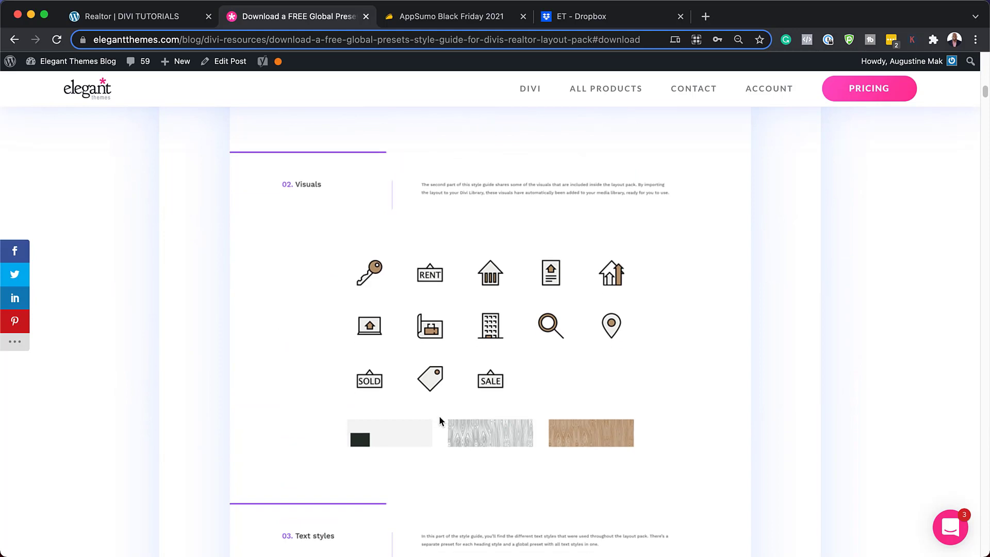
pyautogui.scroll(-8, 444, 521)
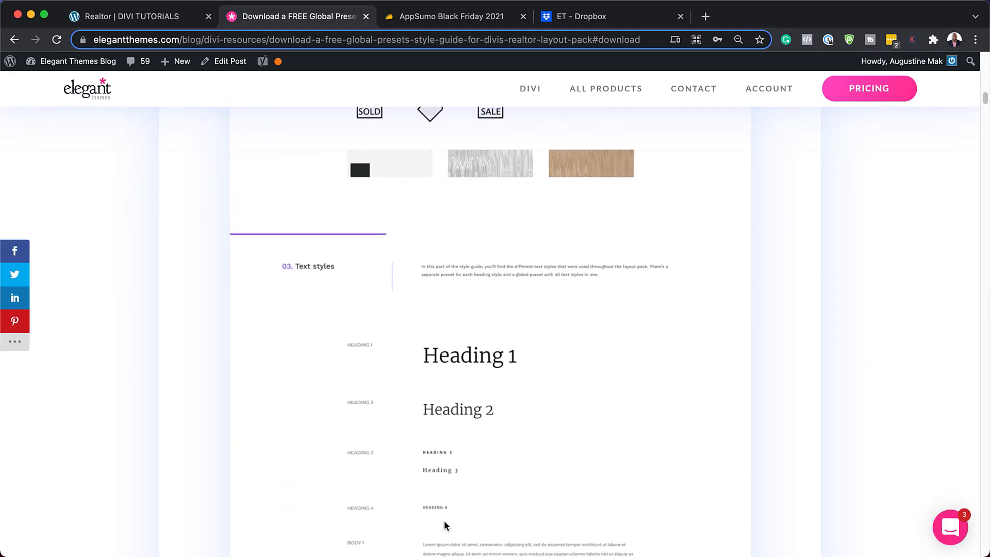
pyautogui.scroll(-7, 445, 518)
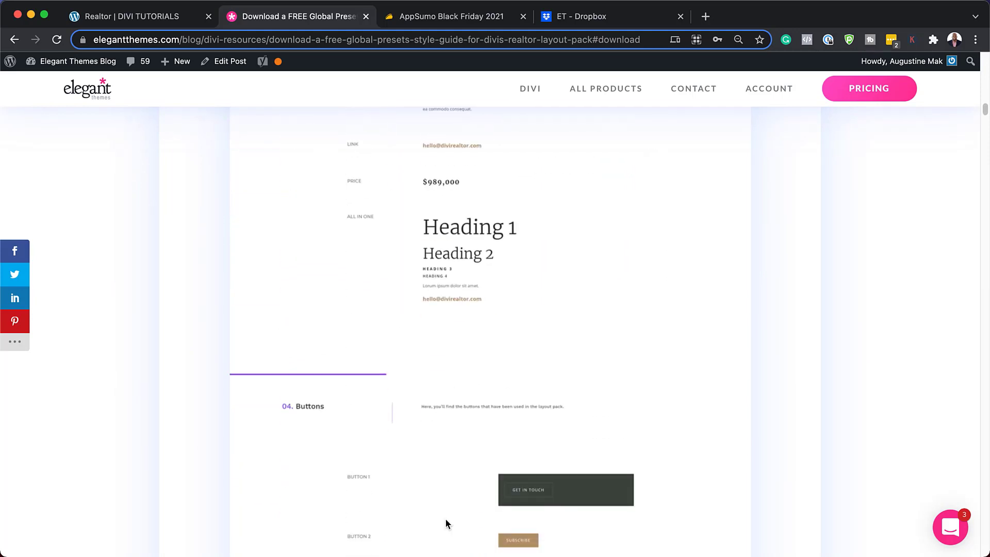
pyautogui.scroll(-3, 506, 490)
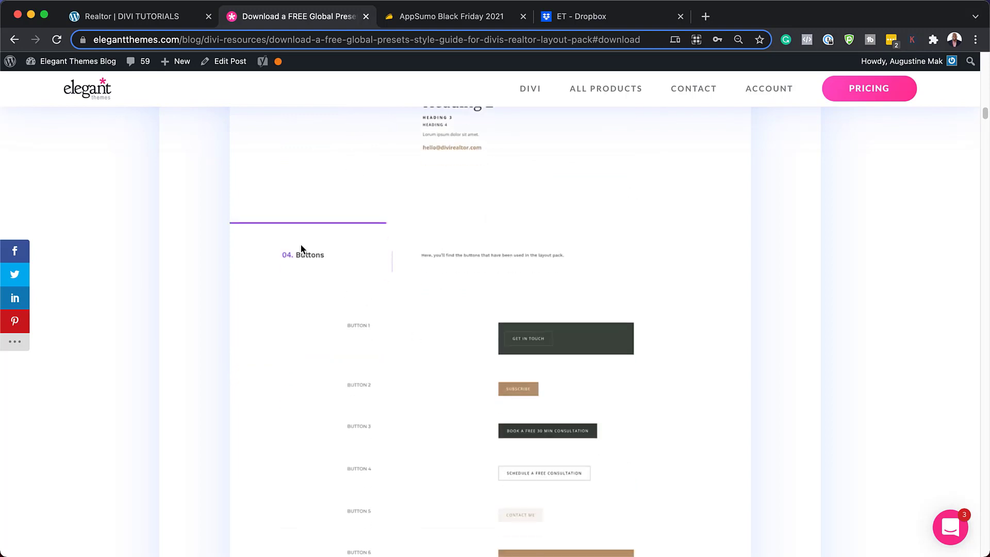
pyautogui.scroll(-2, 516, 438)
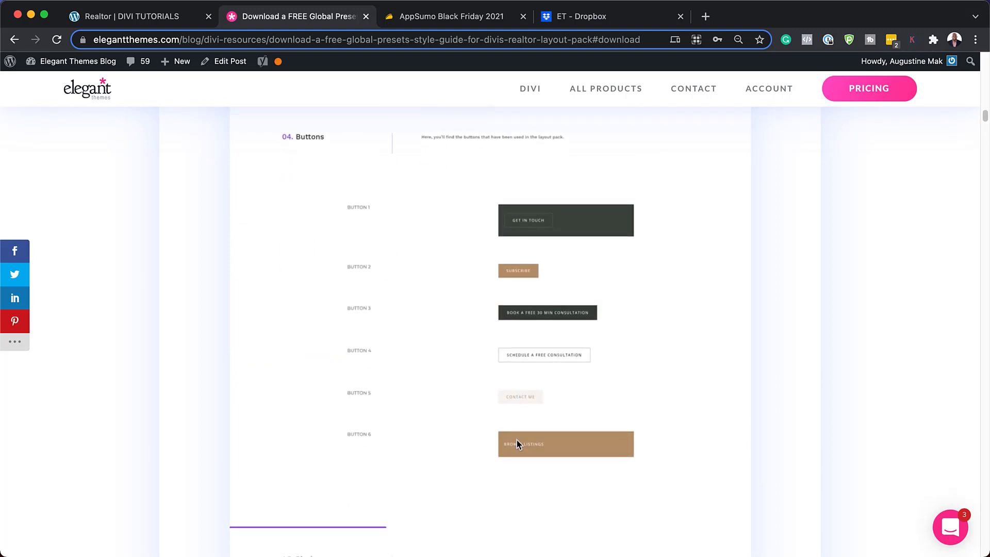
pyautogui.scroll(-1, 423, 417)
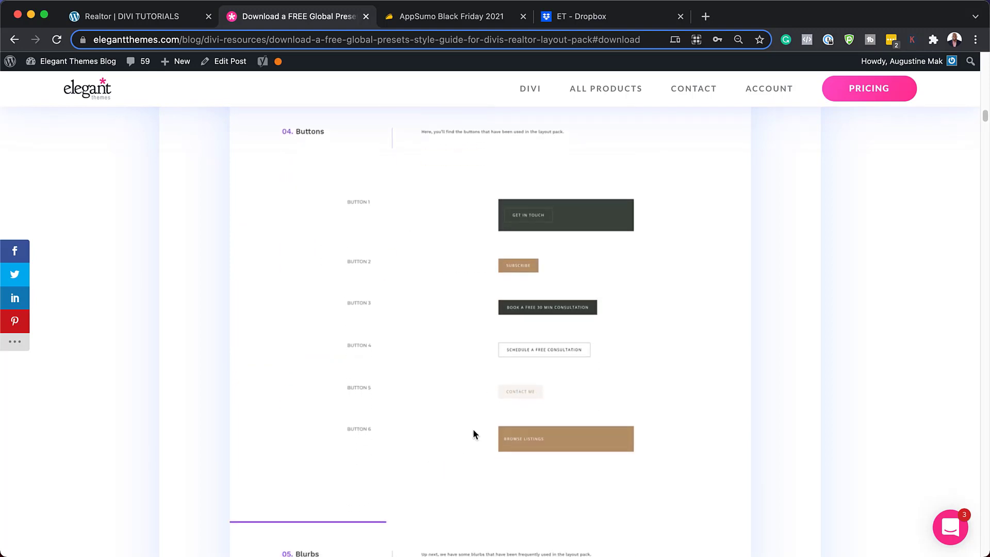
pyautogui.scroll(-5, 466, 448)
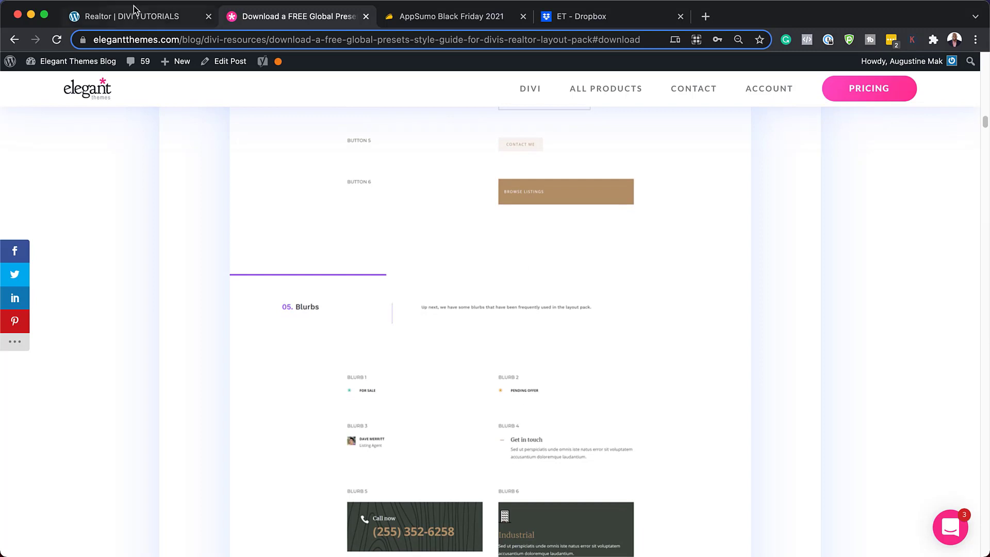
# Return to the Realtor page and insert a Blurb module into the row's column
pyautogui.click(134, 19)
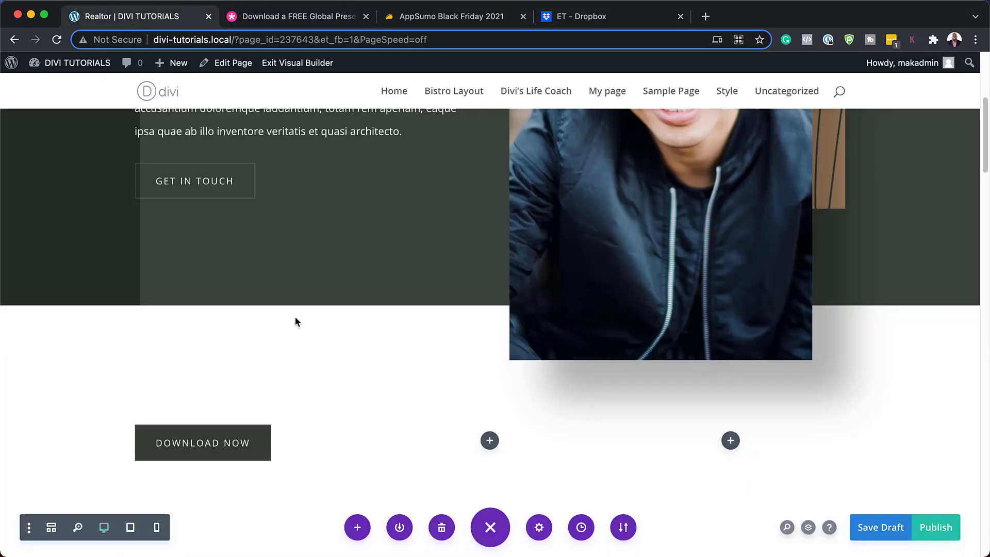
pyautogui.click(490, 441)
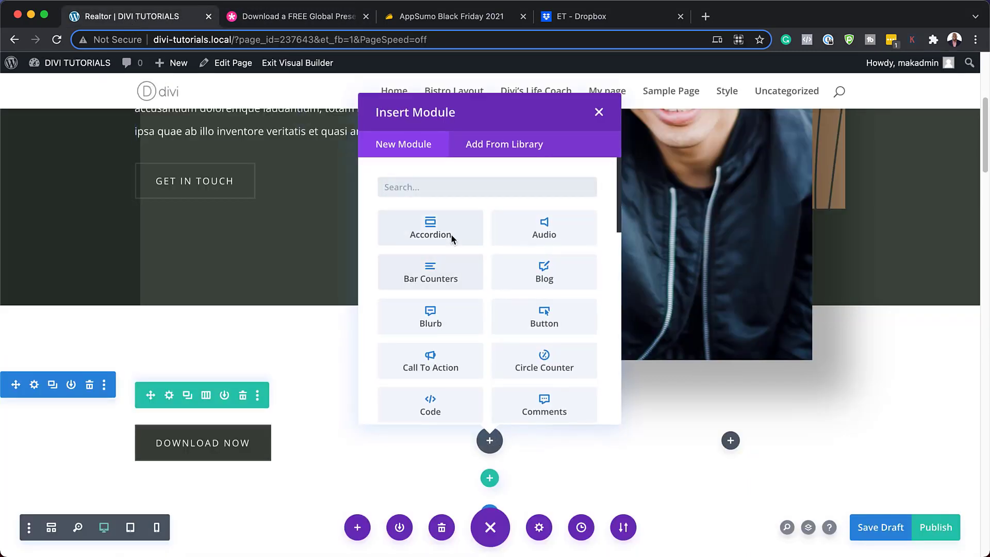
pyautogui.click(432, 317)
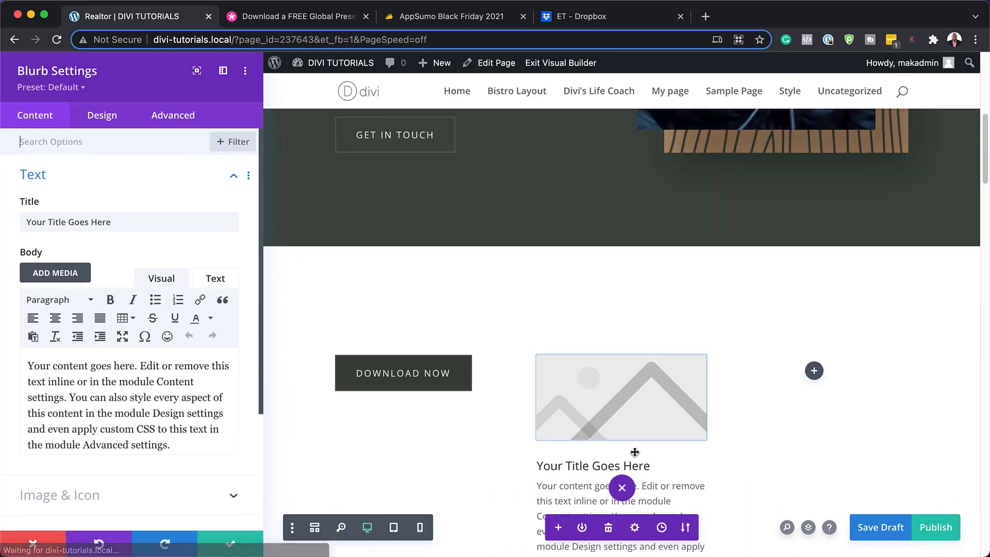
# Delete the blurb's placeholder body text and set Use Icon to YES
pyautogui.scroll(-2, 635, 452)
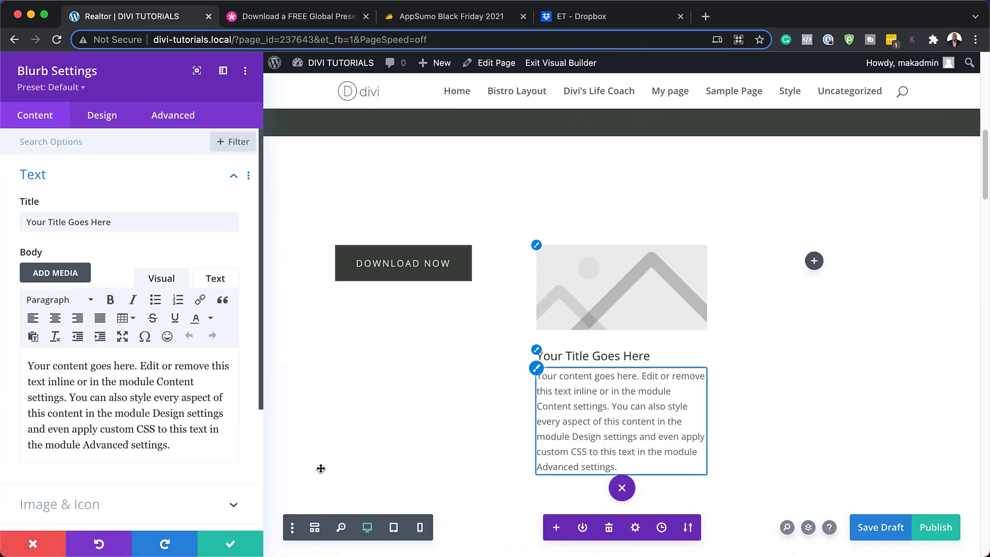
pyautogui.moveTo(173, 447); pyautogui.dragTo(17, 366)
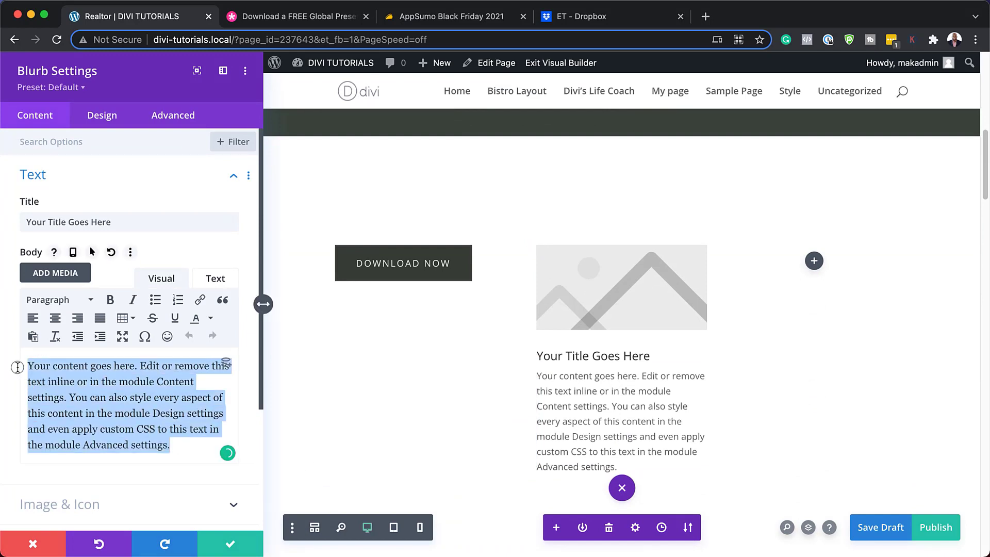
pyautogui.press('BackSpace')
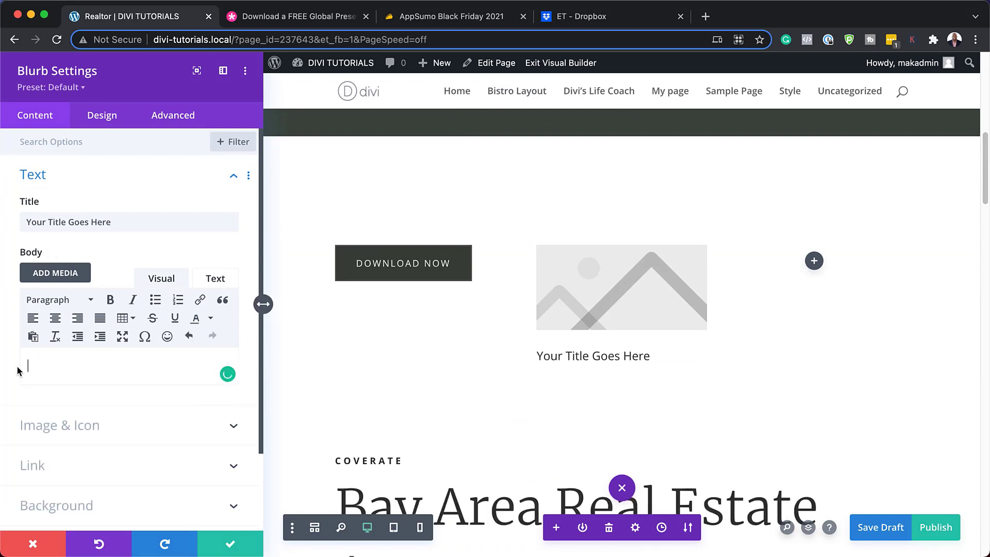
pyautogui.click(81, 425)
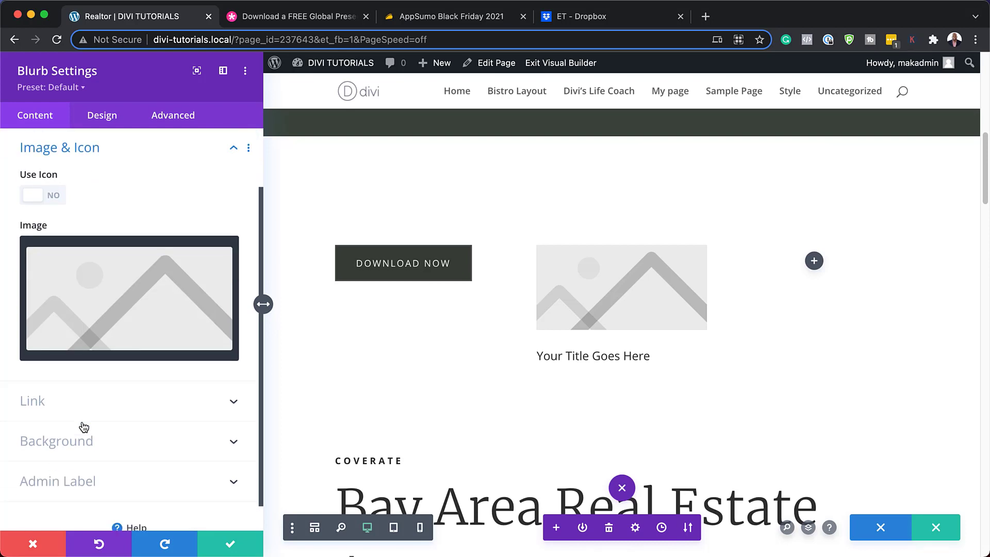
pyautogui.click(56, 198)
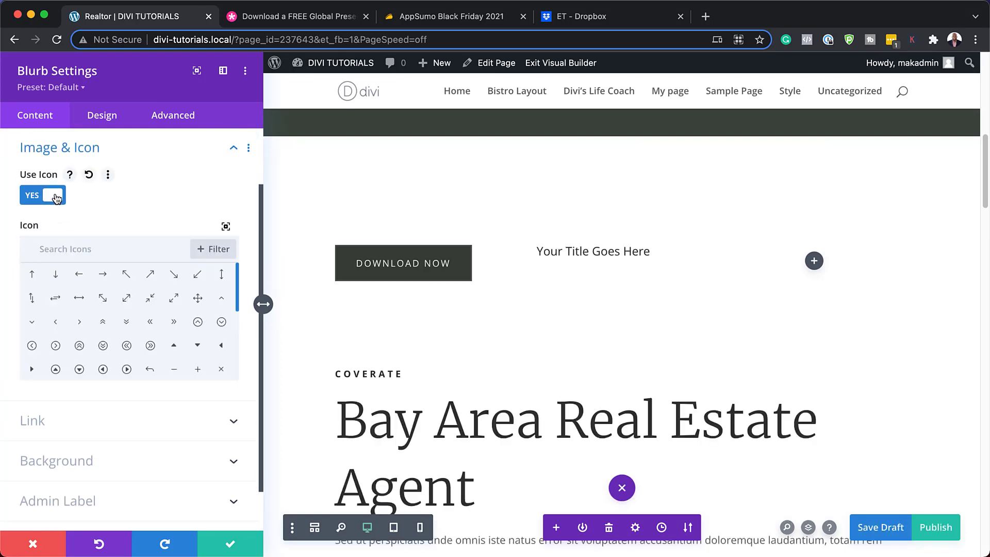
# Pick the circled-dot record icon for the blurb from the Select Icon picker
pyautogui.click(226, 227)
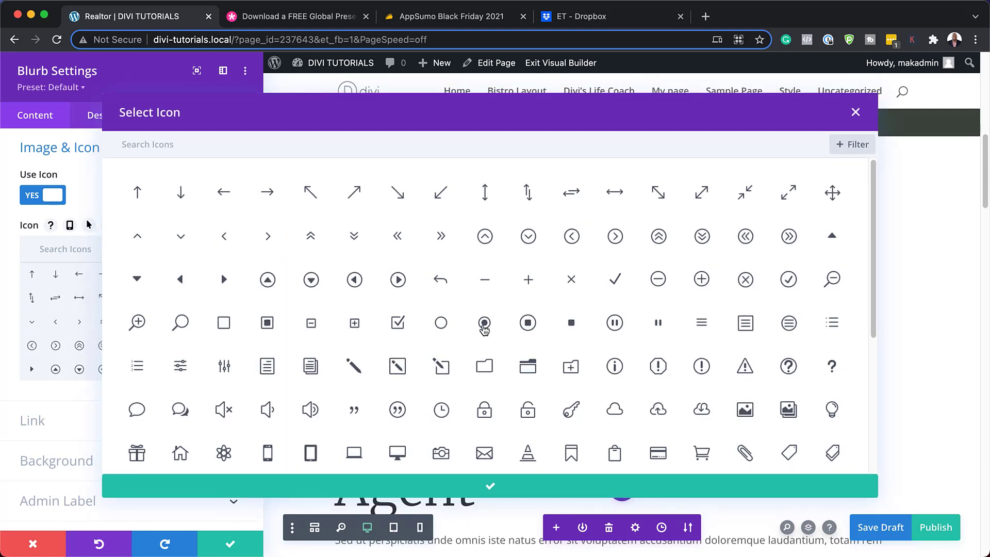
pyautogui.click(484, 326)
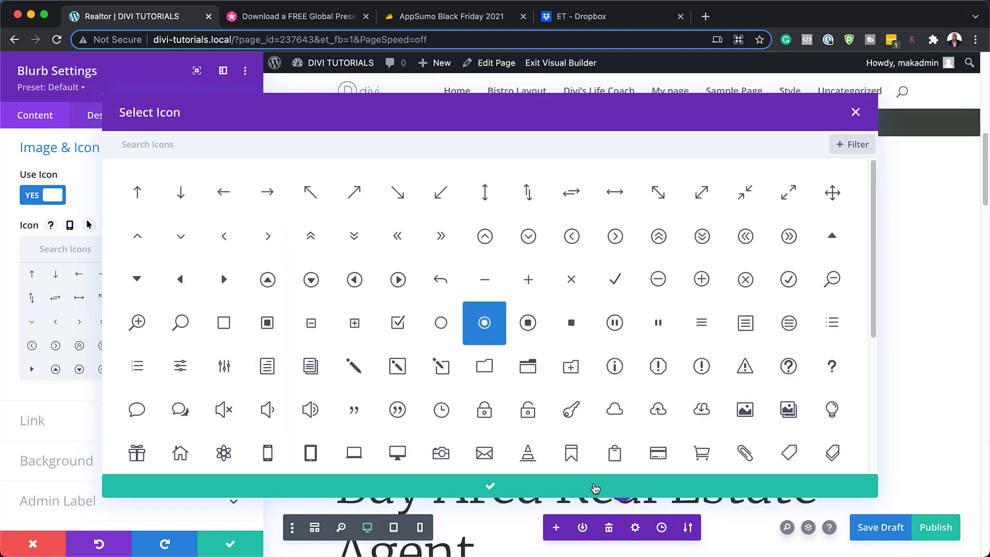
pyautogui.click(596, 488)
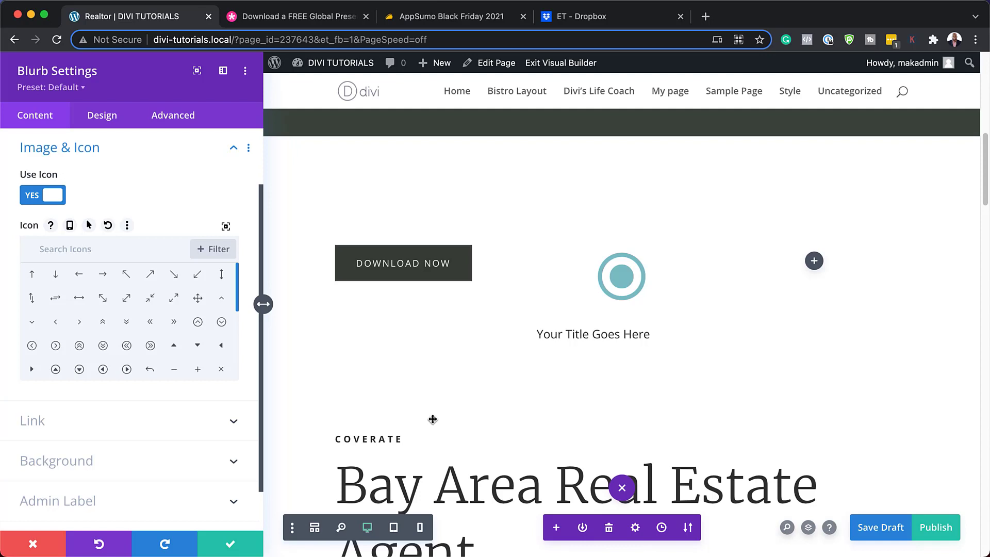
pyautogui.click(72, 89)
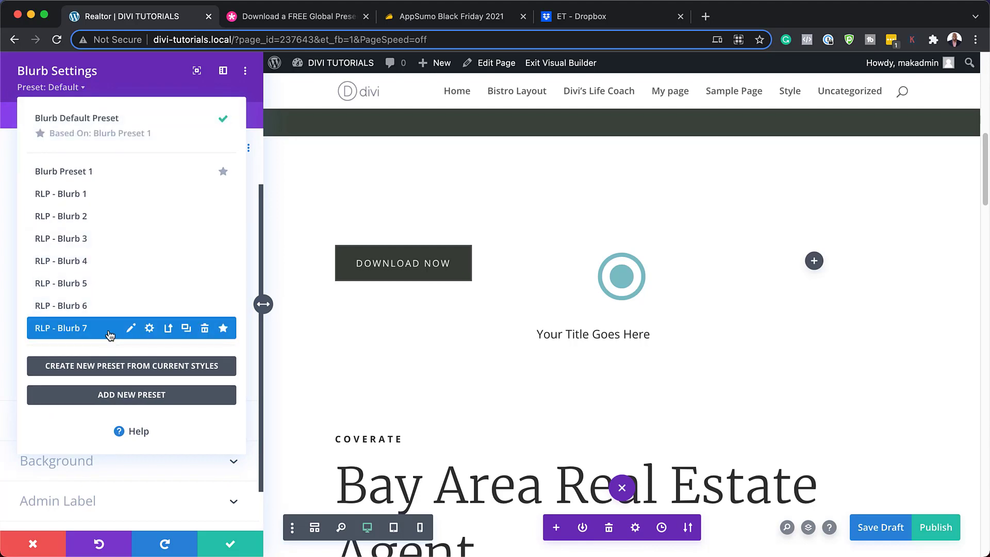
# Try the RLP - Blurb 7, 6 and 5 presets, then settle on RLP - Blurb 4
pyautogui.click(67, 329)
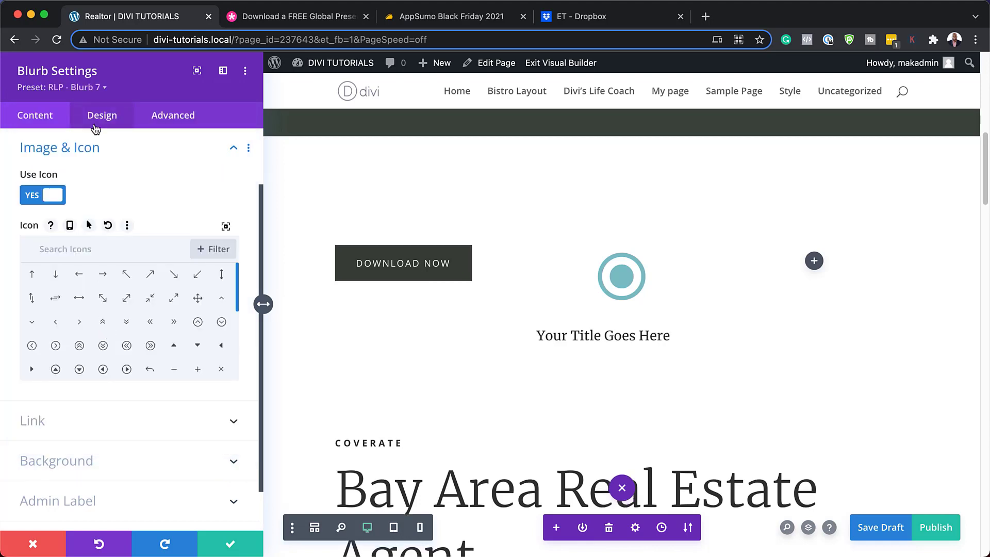
pyautogui.click(96, 89)
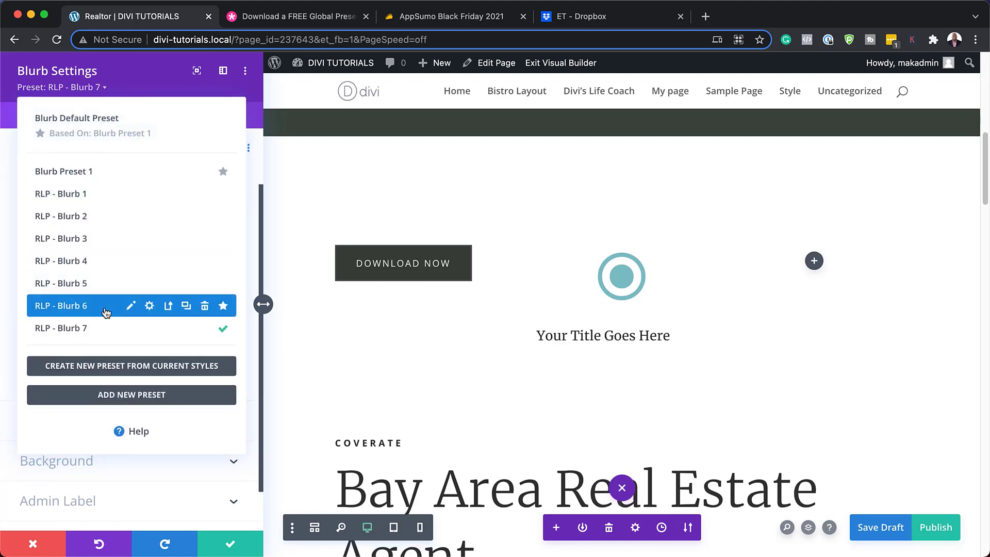
pyautogui.click(107, 305)
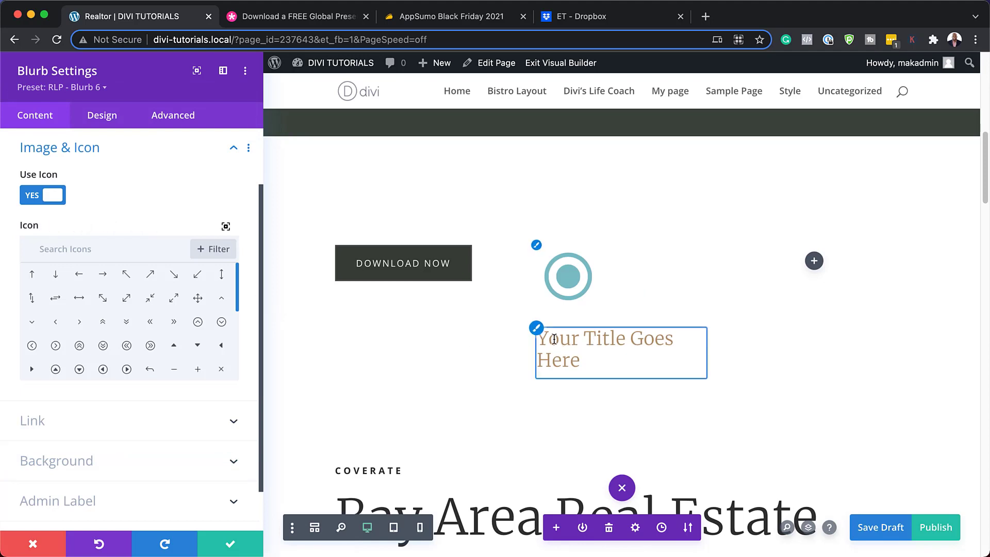
pyautogui.click(89, 88)
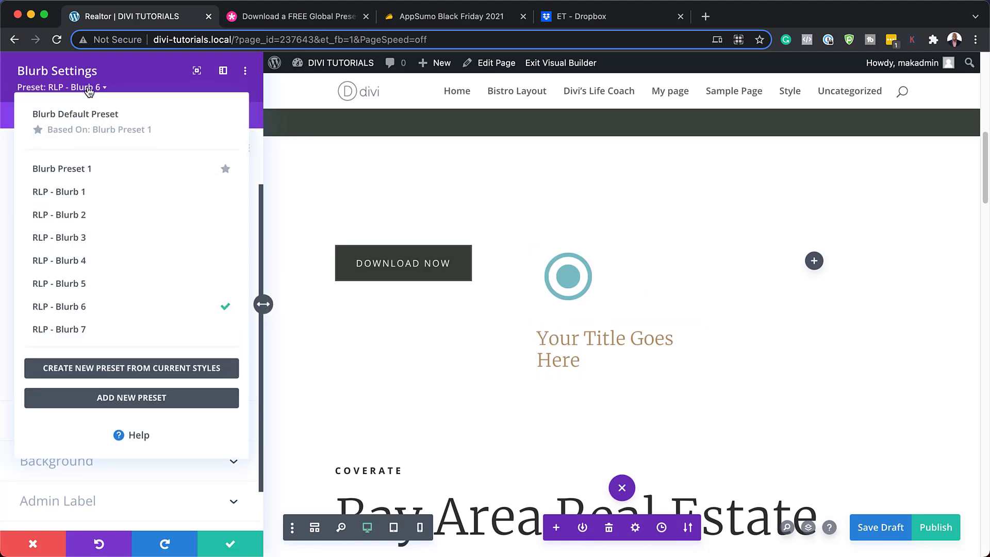
pyautogui.click(96, 288)
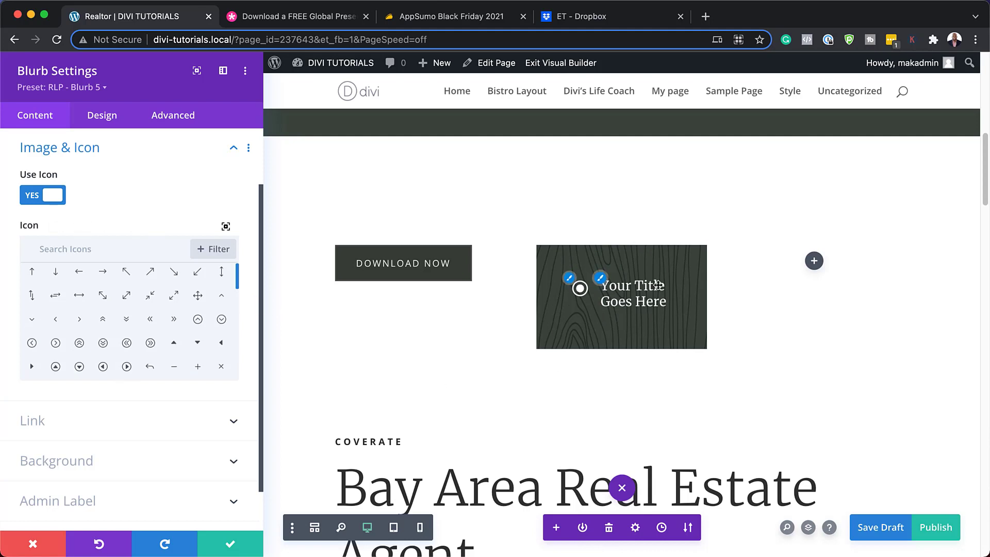
pyautogui.click(96, 88)
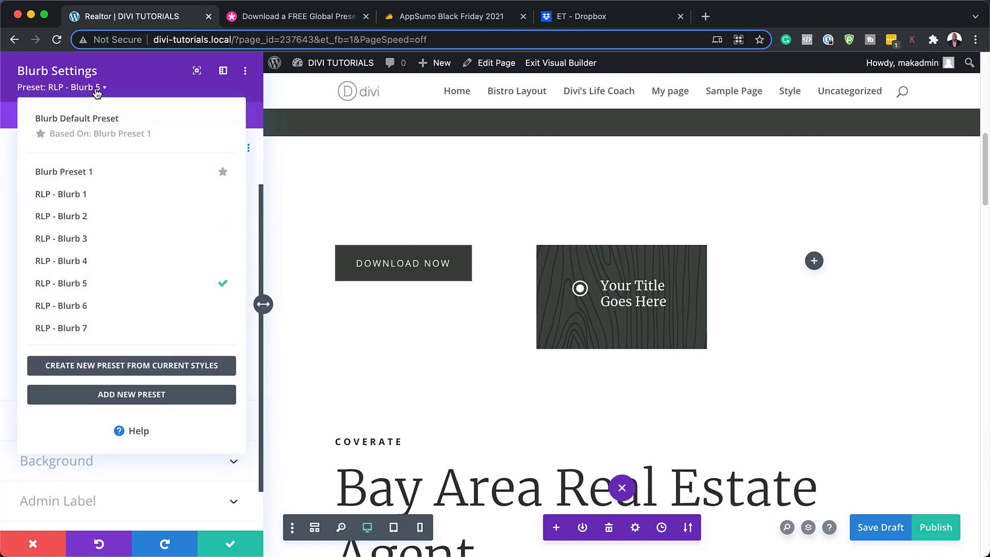
pyautogui.click(99, 259)
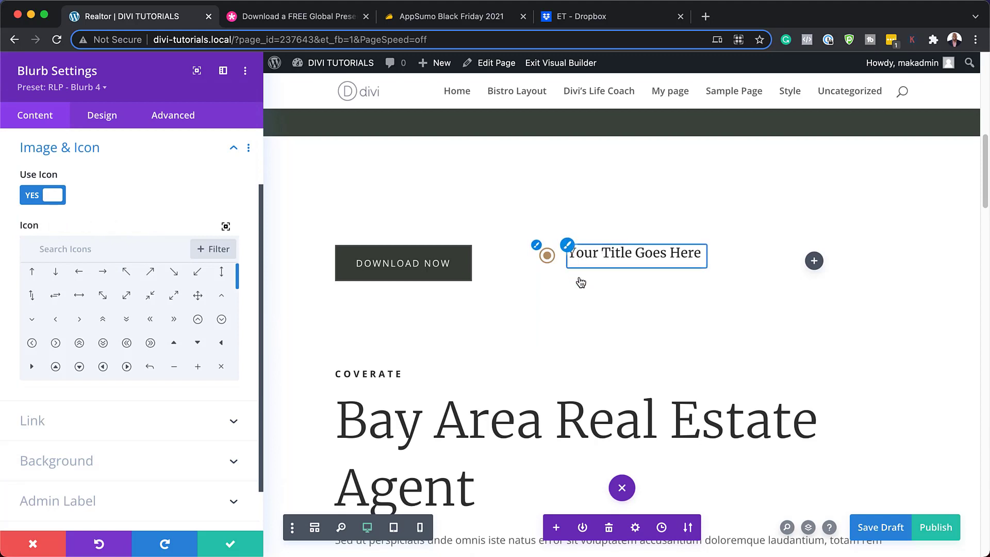
pyautogui.click(681, 263)
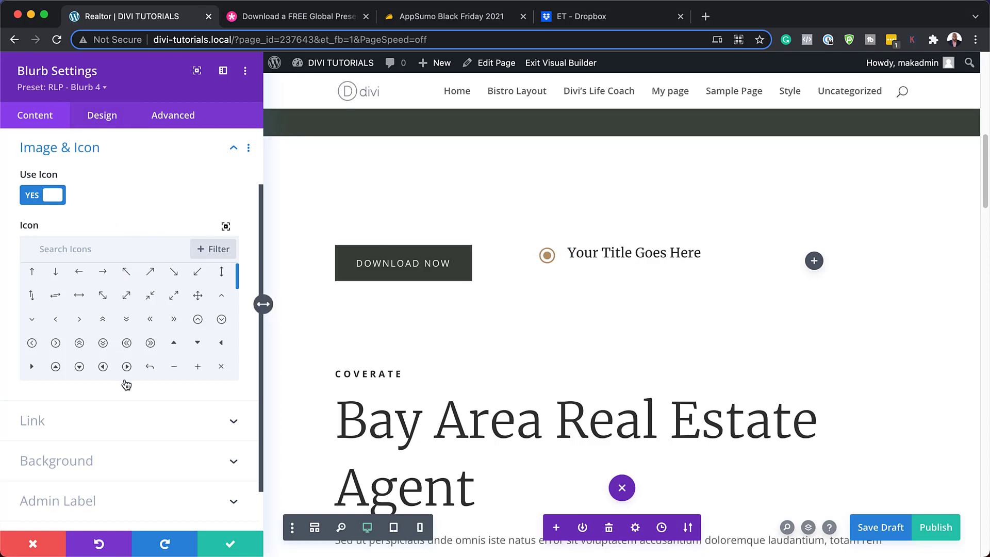
# Enter 'My text goes here' as the blurb's body text and save its settings
pyautogui.click(102, 116)
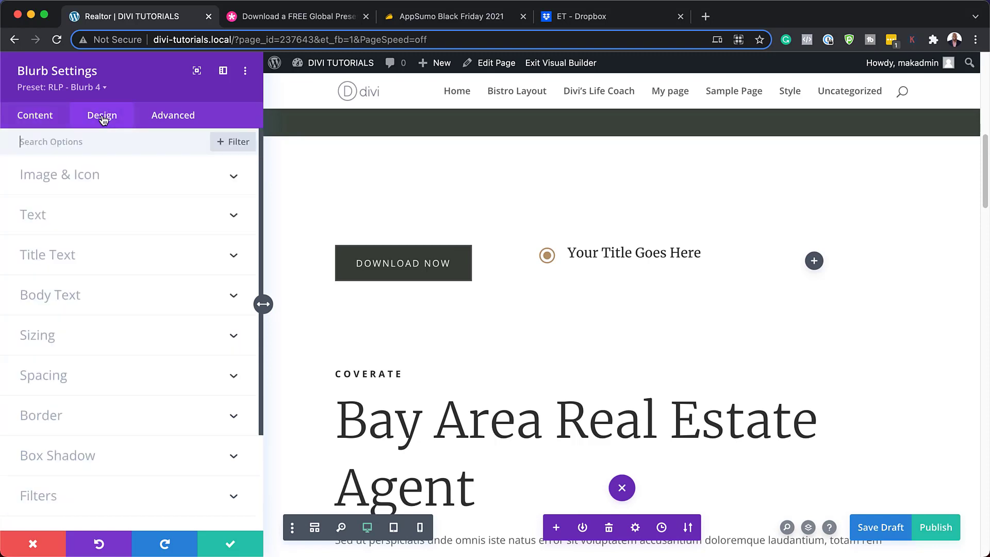
pyautogui.click(59, 123)
pyautogui.click(52, 175)
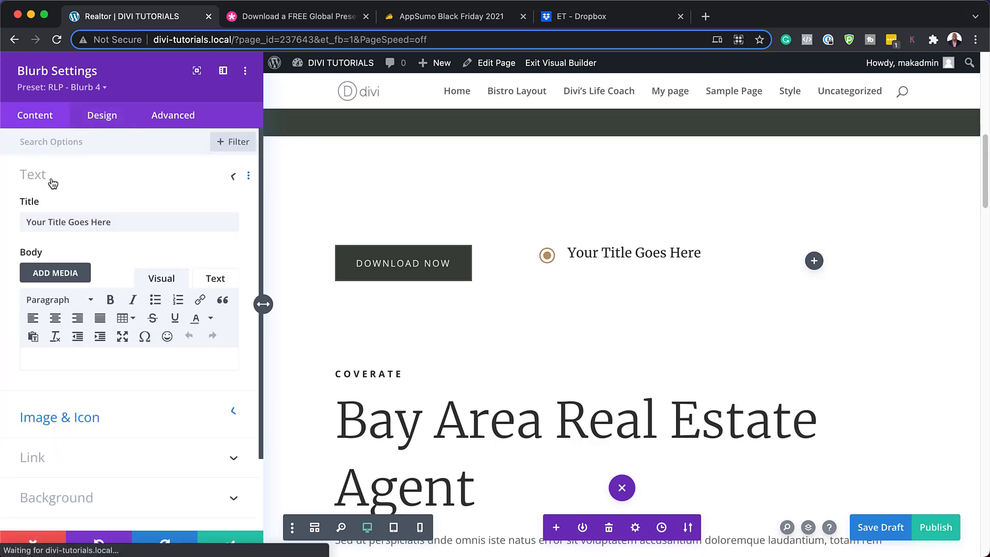
pyautogui.click(84, 365)
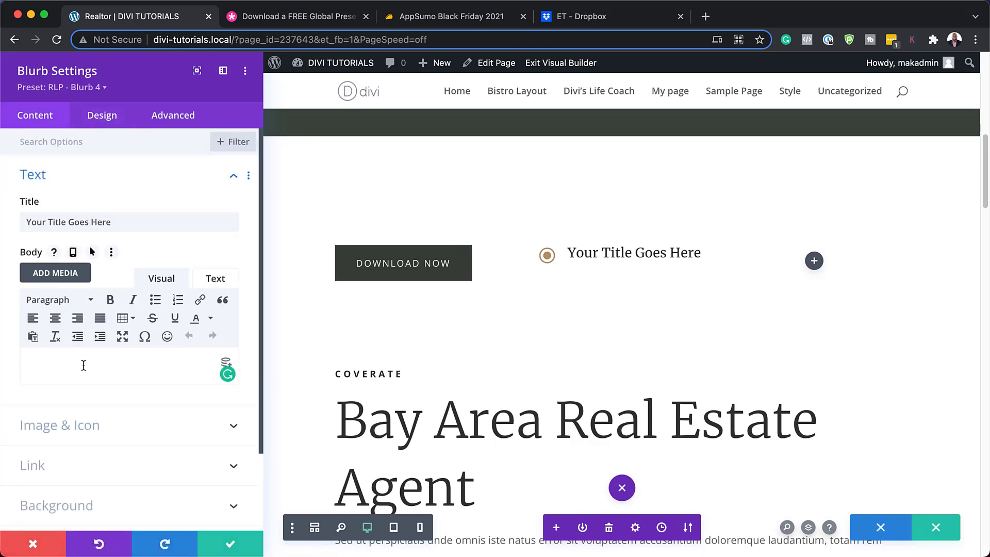
pyautogui.write('My text goes here.')
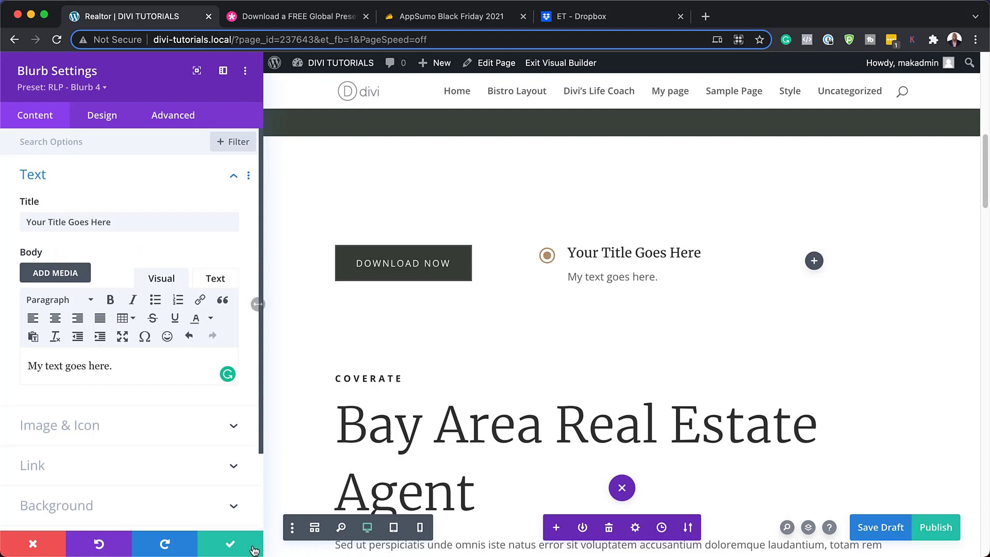
pyautogui.click(234, 547)
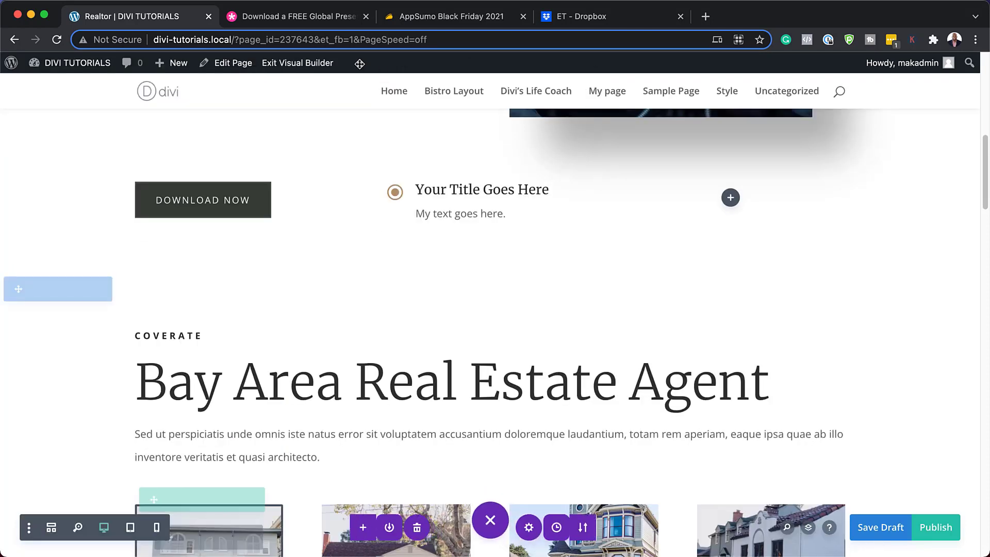
pyautogui.click(306, 17)
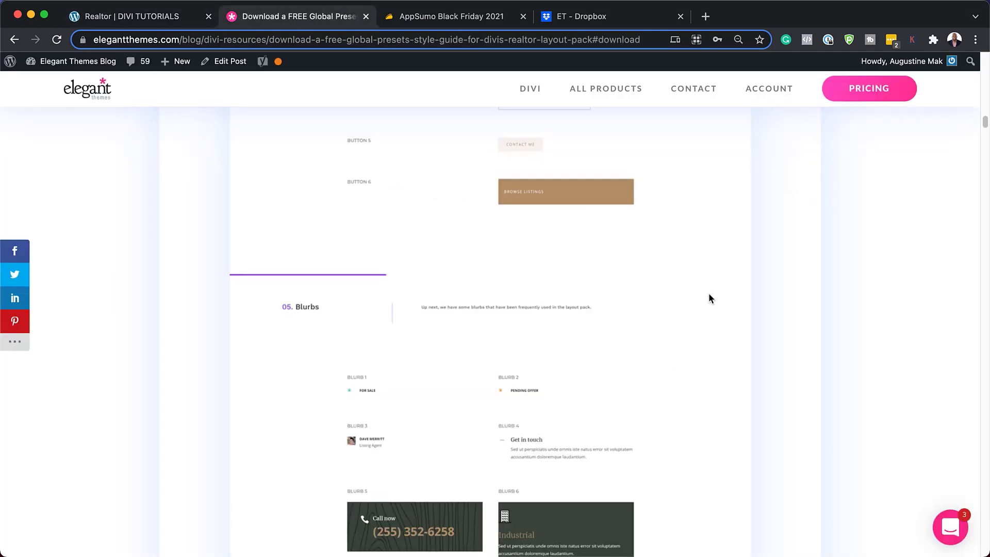
pyautogui.scroll(-3, 709, 298)
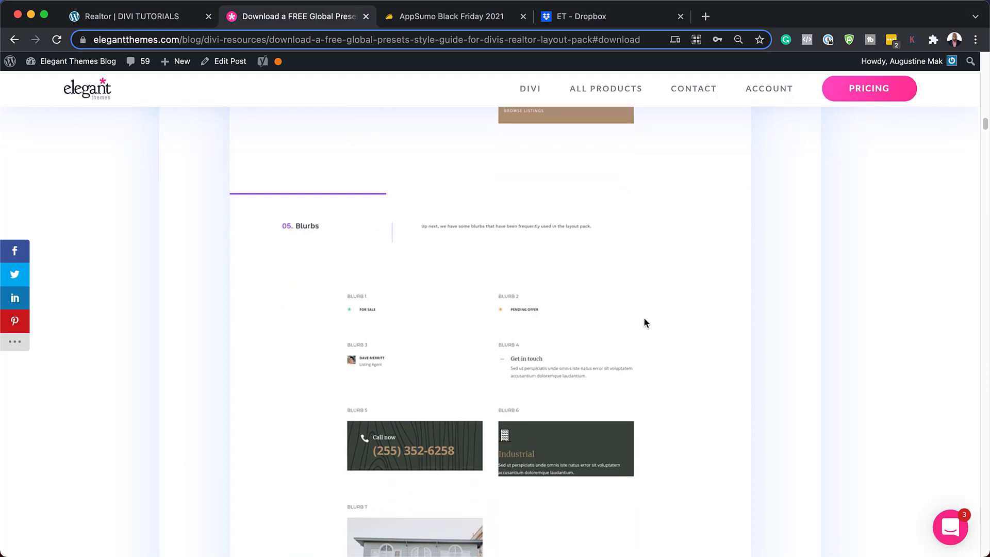
pyautogui.scroll(-10, 645, 317)
pyautogui.scroll(-10, 647, 319)
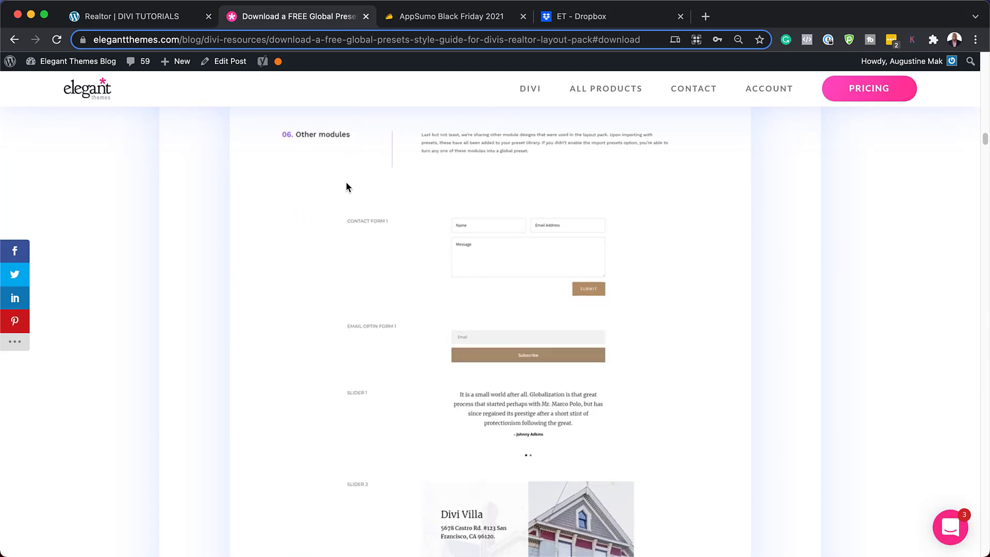
pyautogui.scroll(-1, 556, 307)
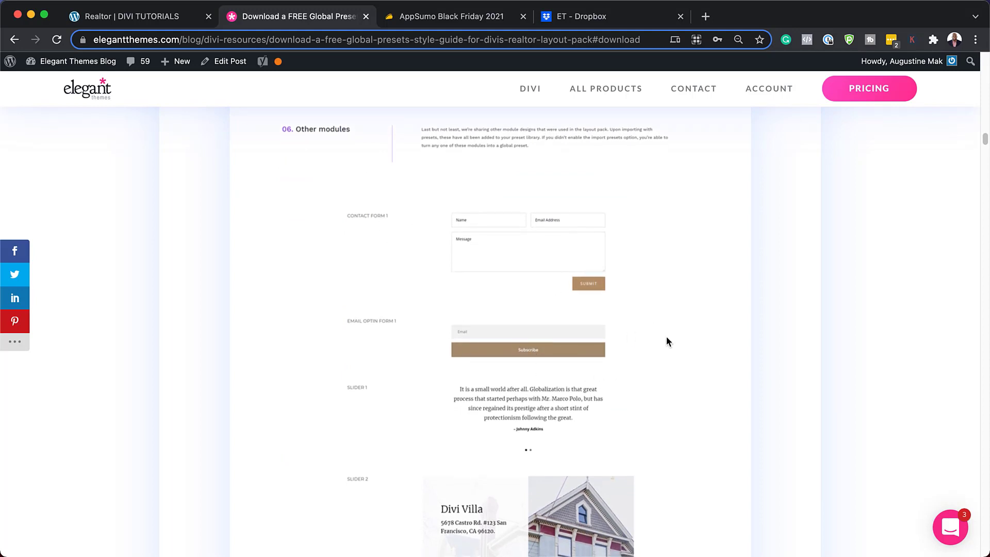
pyautogui.click(144, 18)
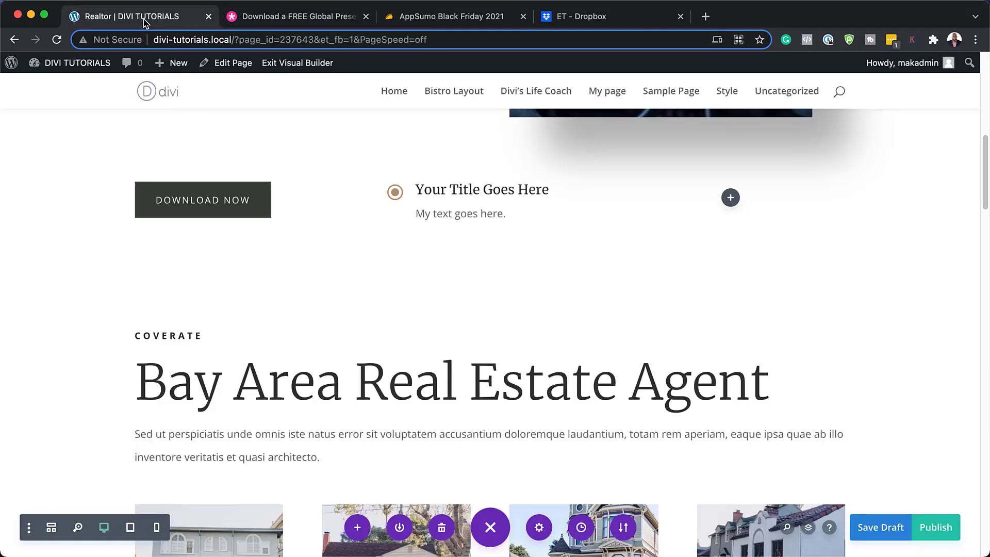
# Search 'email' in Insert Module and add an Email Optin module beside the blurb
pyautogui.click(731, 199)
pyautogui.write('email')
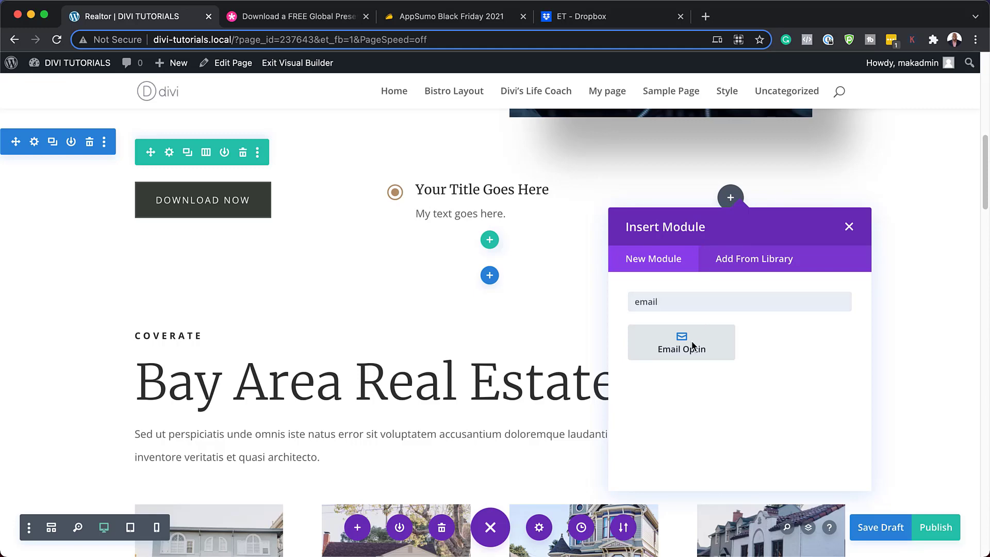
pyautogui.click(681, 343)
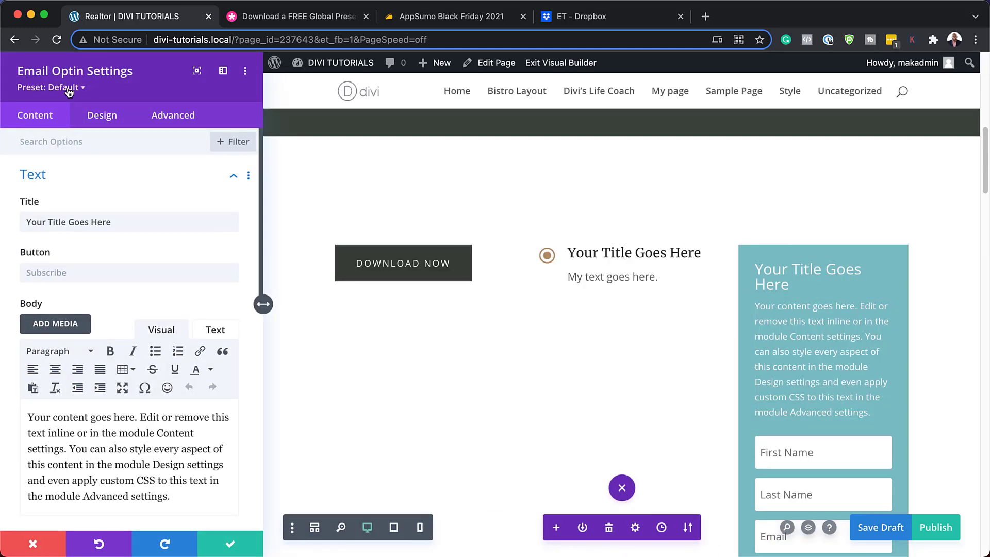
# Apply the RLP - Email Optin 1 preset and delete the last two body text sentences
pyautogui.click(66, 88)
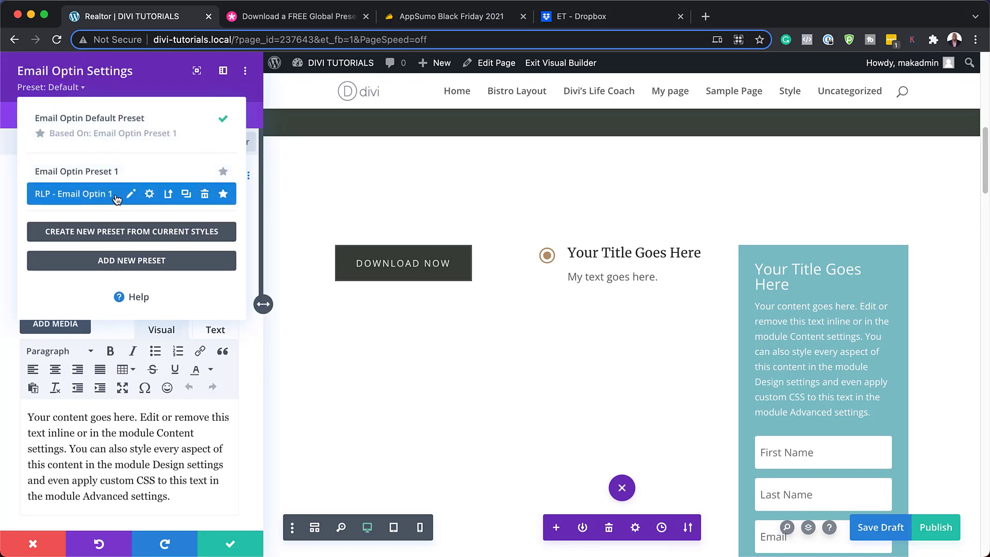
pyautogui.click(117, 200)
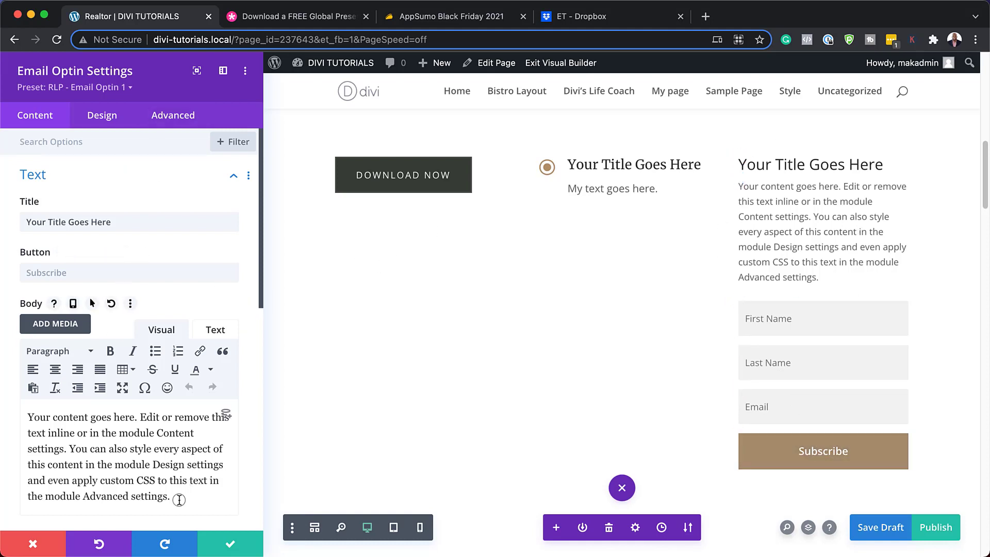
pyautogui.moveTo(179, 500); pyautogui.dragTo(89, 456)
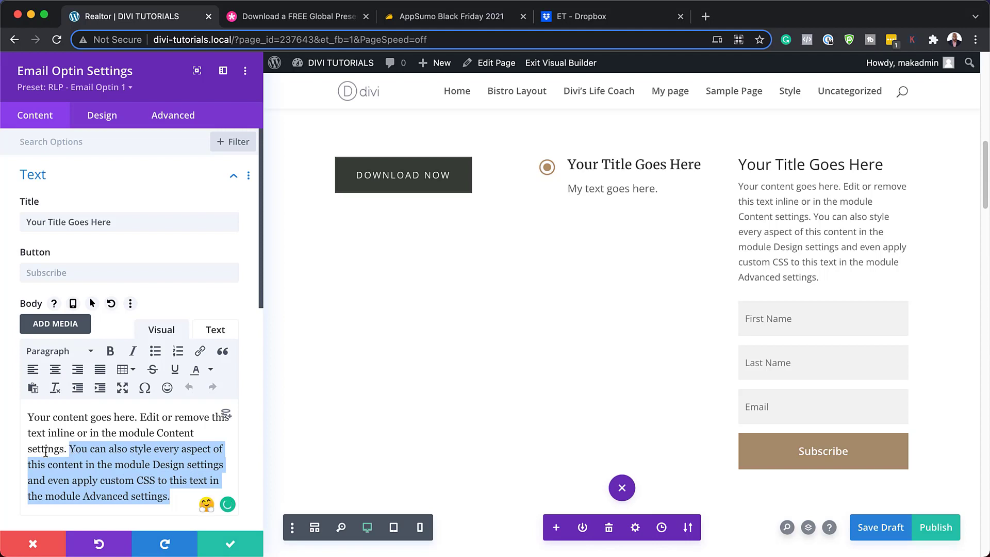
pyautogui.press('BackSpace')
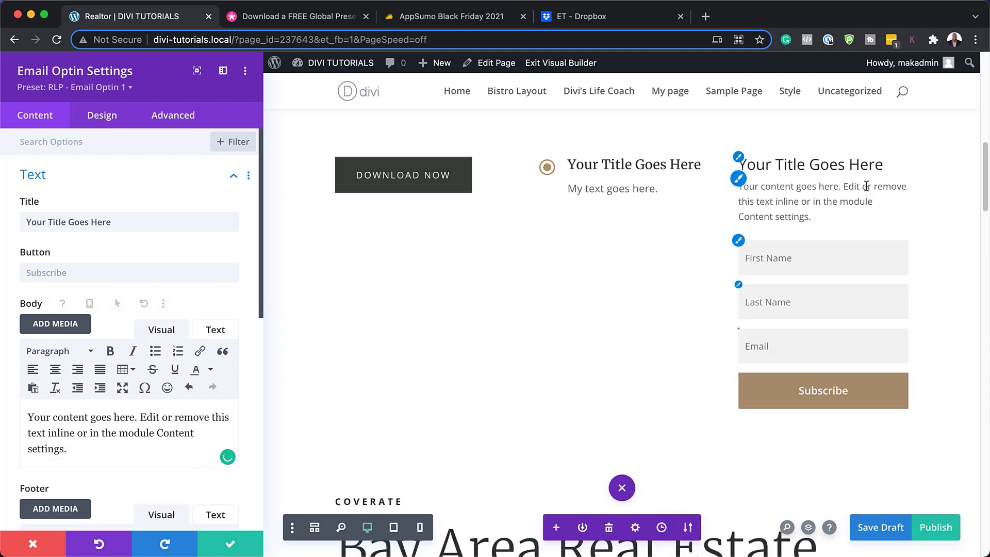
# Turn Show Last Name Field off and save the optin settings
pyautogui.scroll(-7, 98, 309)
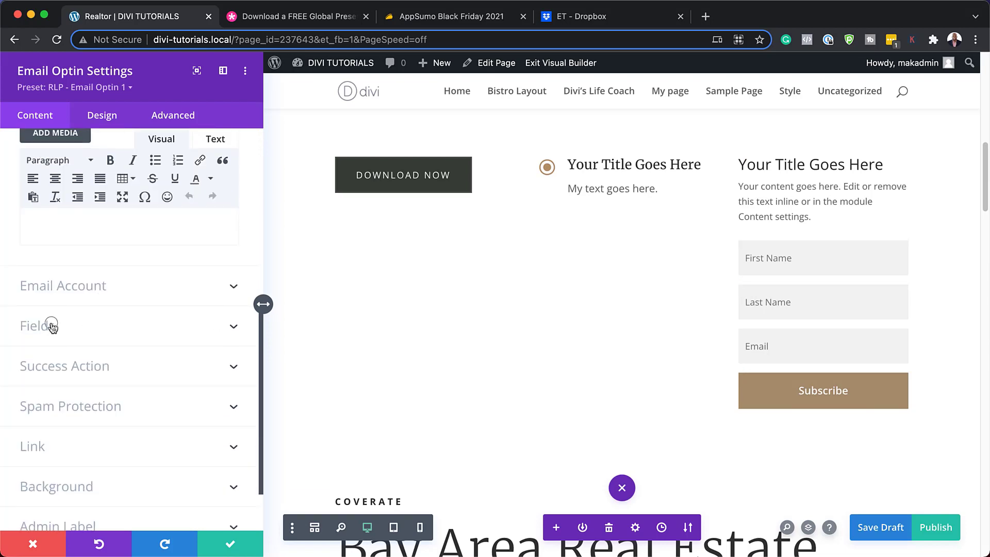
pyautogui.click(53, 326)
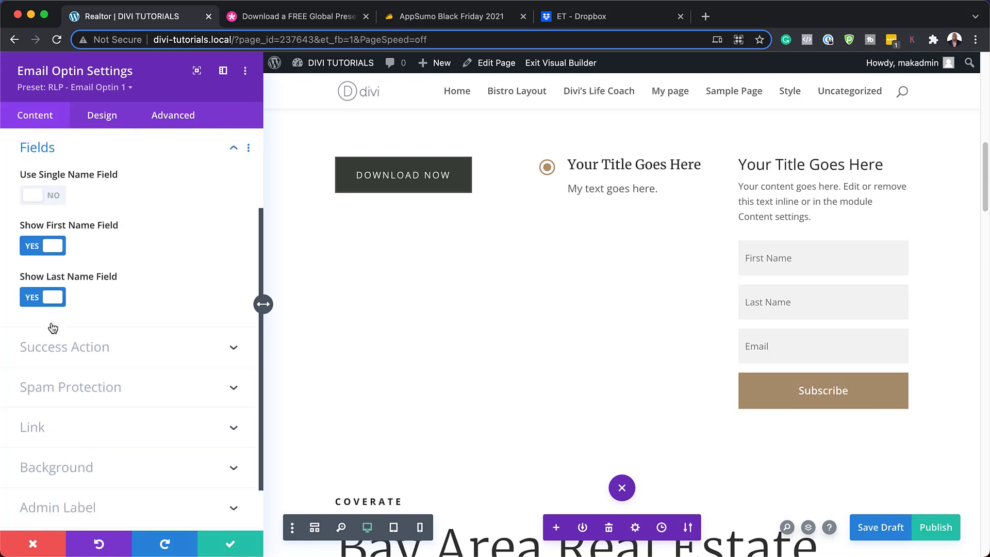
pyautogui.click(31, 299)
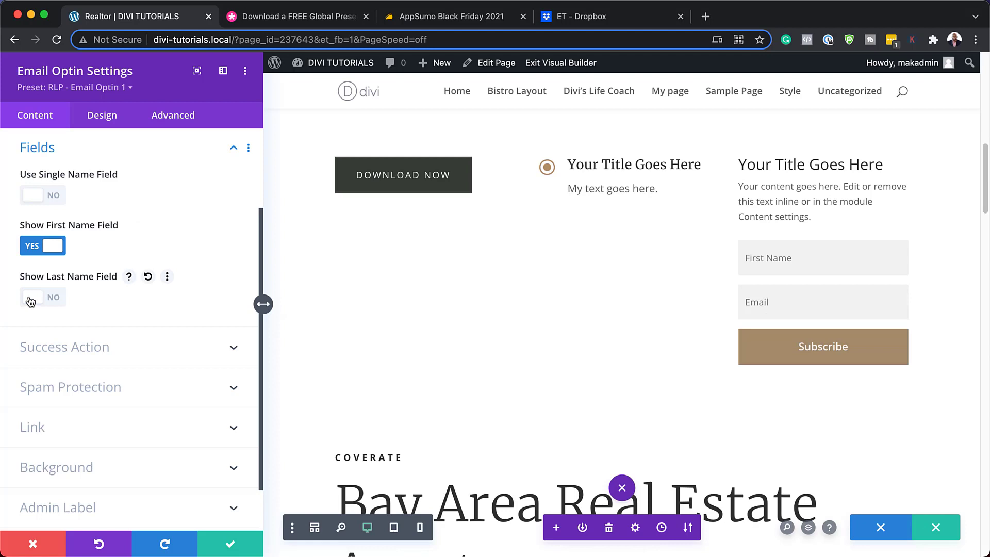
pyautogui.click(230, 545)
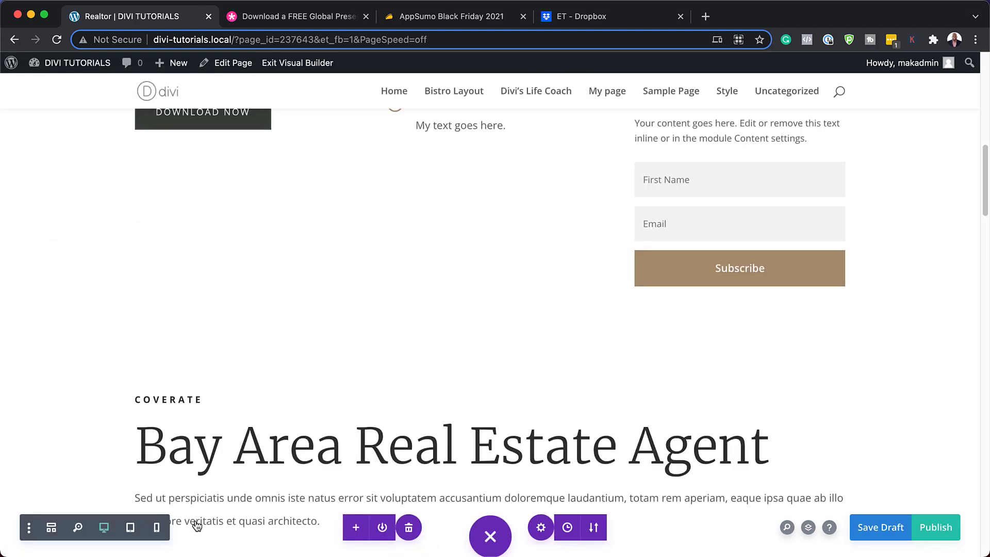
# Scroll through the Realtor page, then return to the 'Download a FREE Global Presets' style guide
pyautogui.scroll(3, 714, 305)
pyautogui.scroll(2, 713, 304)
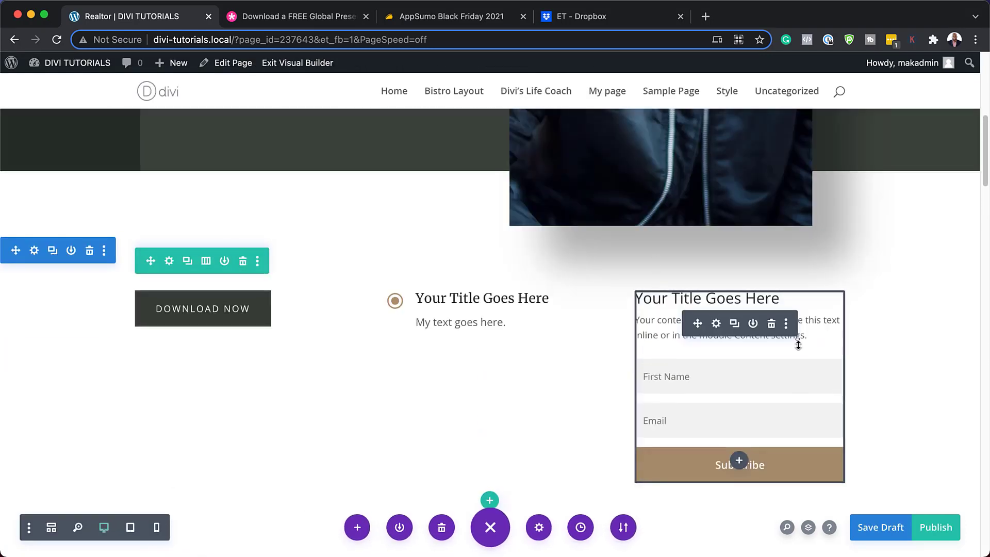
pyautogui.scroll(3, 542, 333)
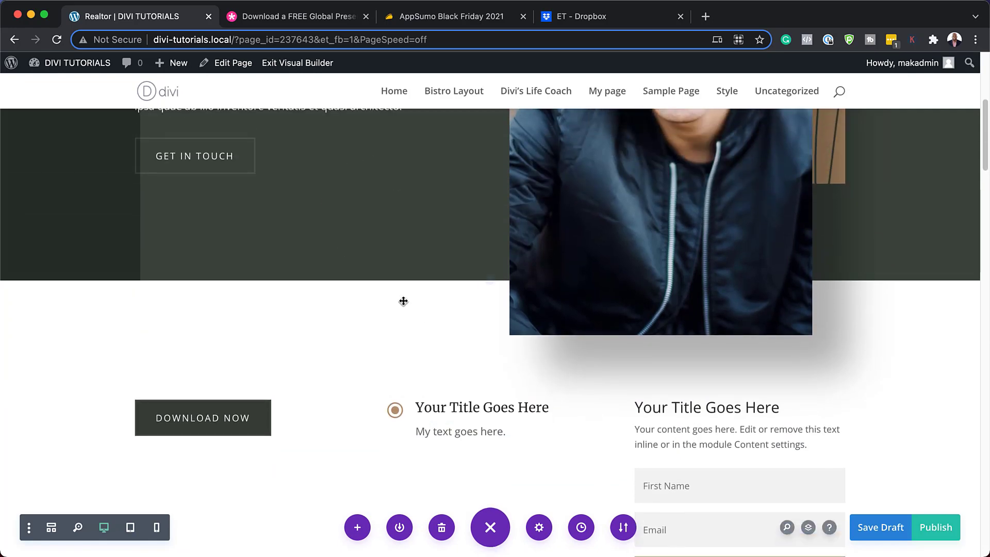
pyautogui.scroll(2, 544, 335)
pyautogui.scroll(6, 544, 331)
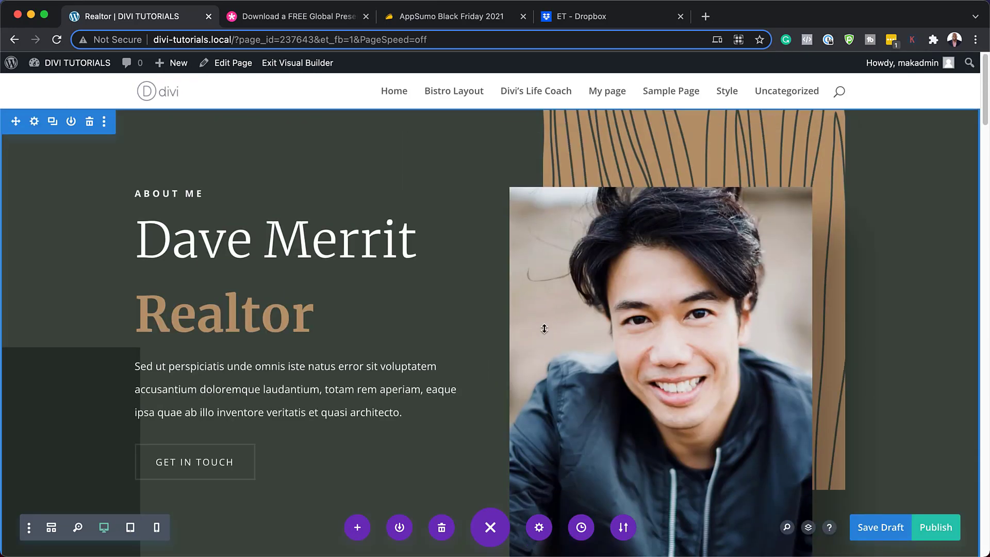
pyautogui.scroll(-2, 545, 328)
pyautogui.scroll(-12, 545, 328)
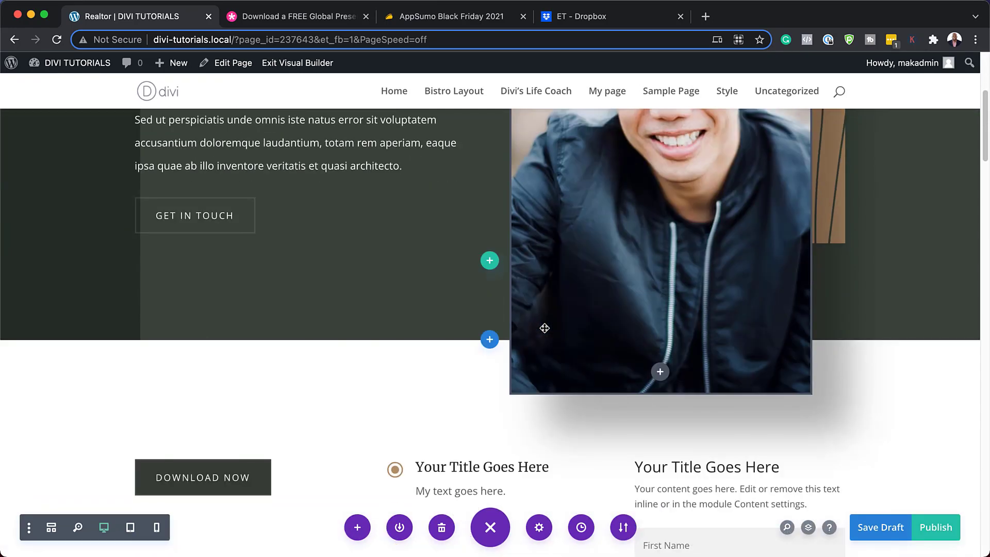
pyautogui.scroll(5, 619, 317)
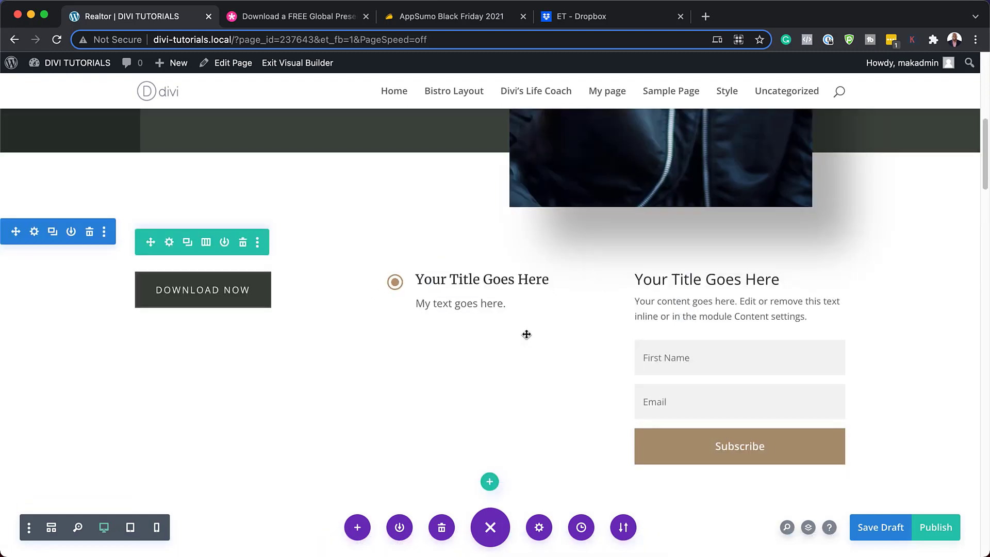
pyautogui.scroll(-15, 526, 330)
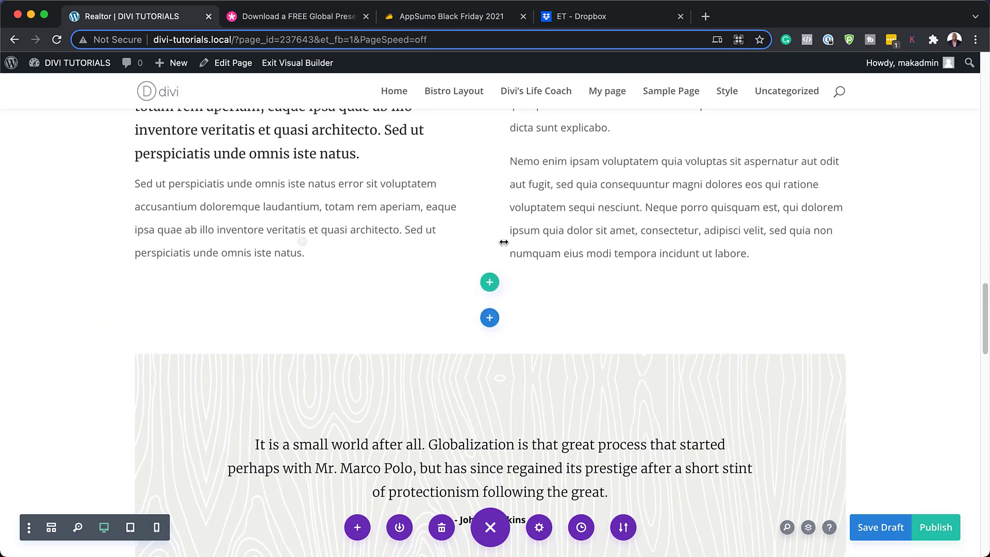
pyautogui.scroll(5, 477, 243)
pyautogui.click(297, 17)
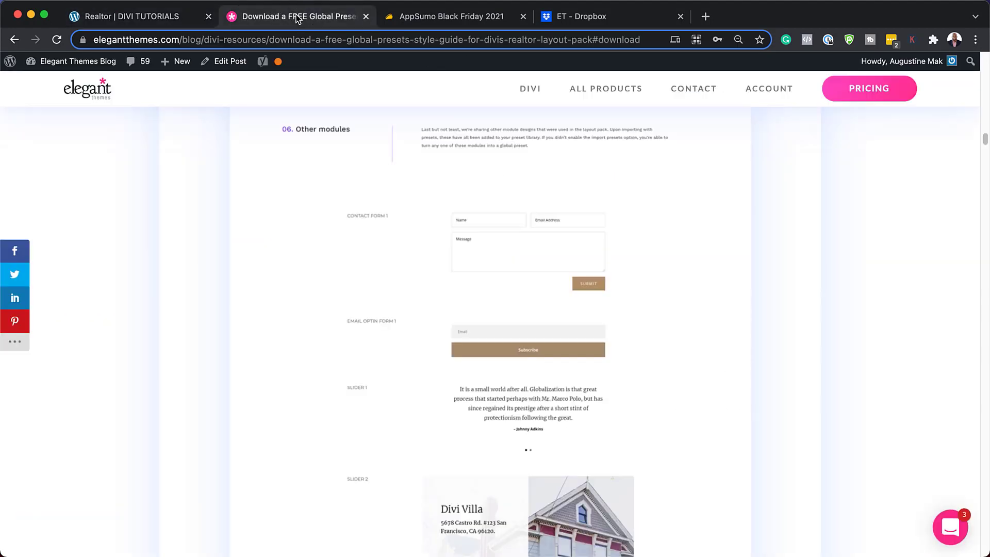
pyautogui.scroll(-7, 472, 320)
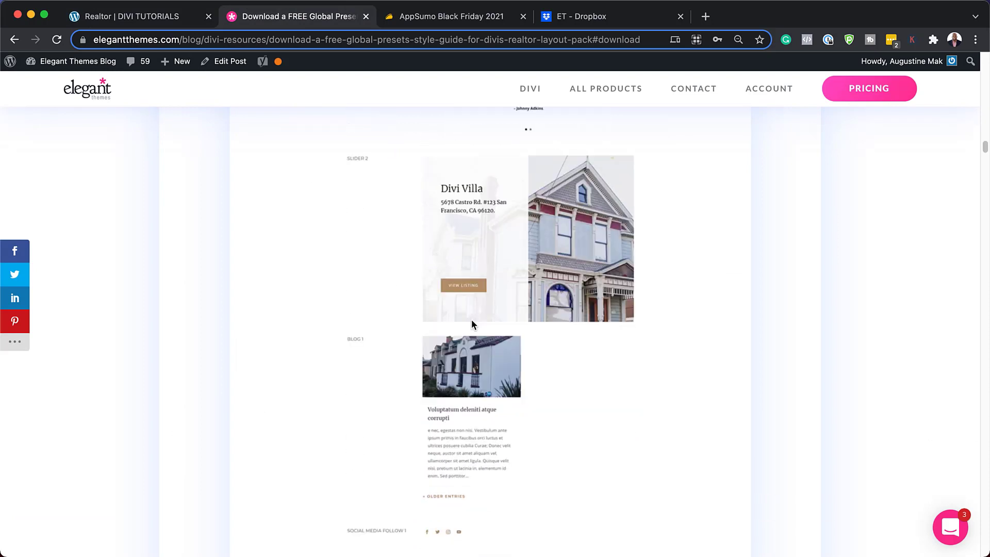
pyautogui.scroll(-2, 444, 320)
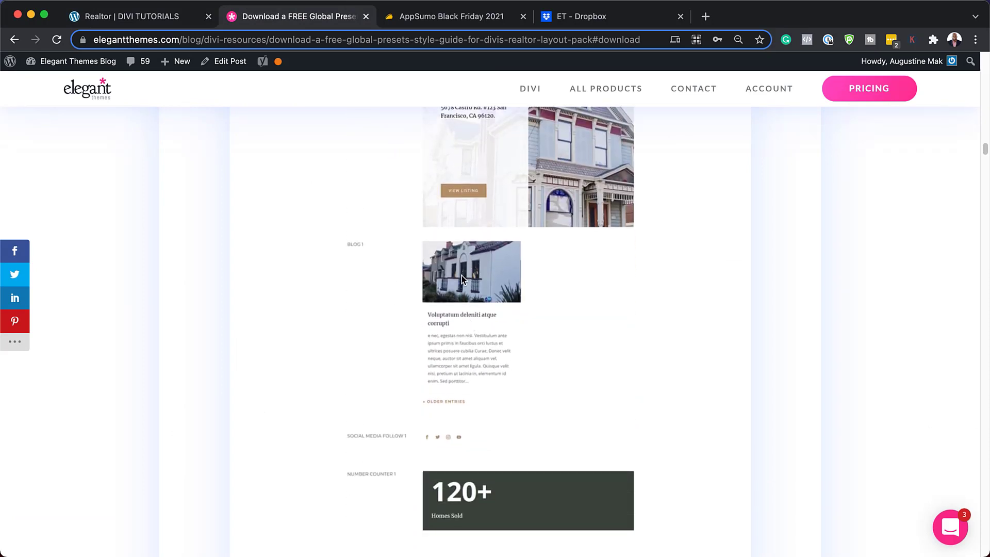
pyautogui.scroll(-2, 549, 362)
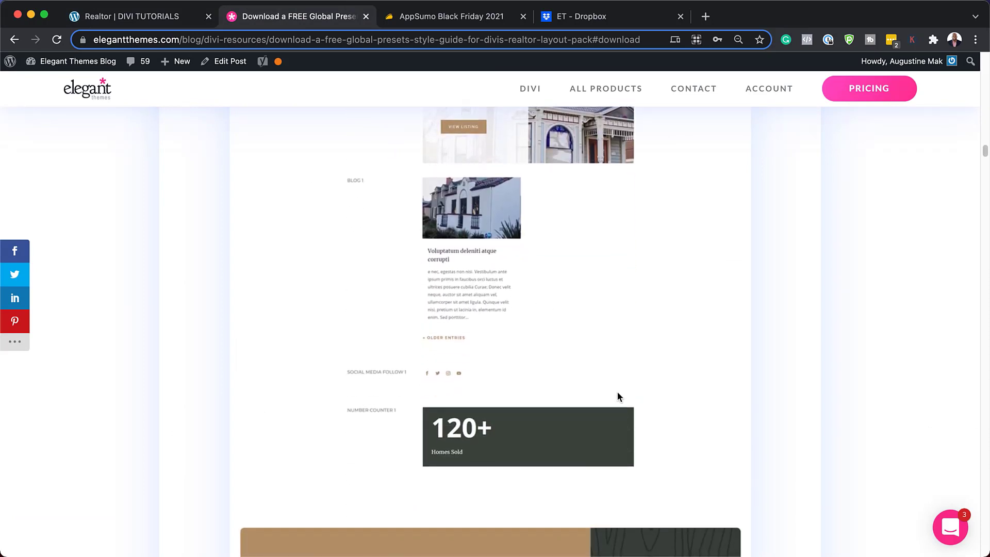
pyautogui.scroll(-9, 617, 396)
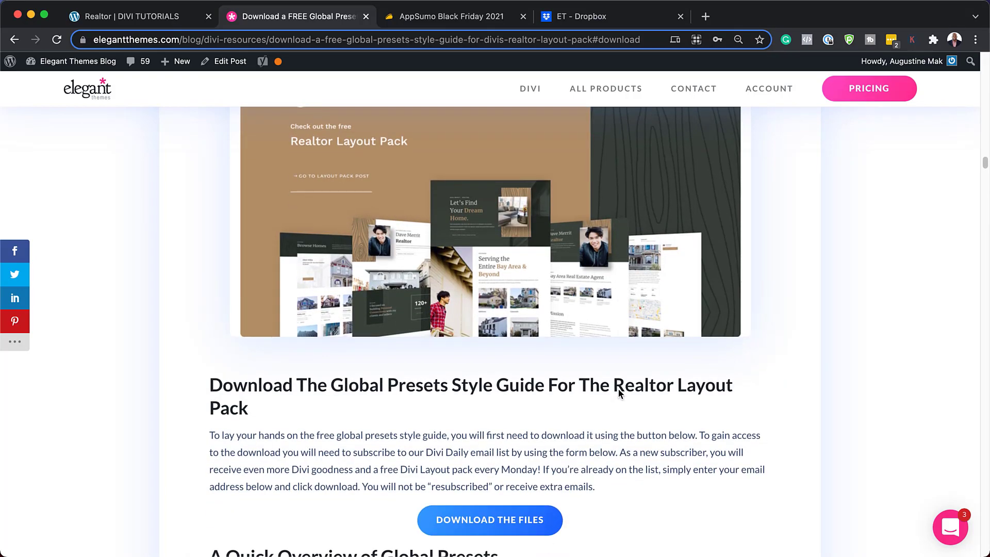
pyautogui.scroll(-3, 618, 389)
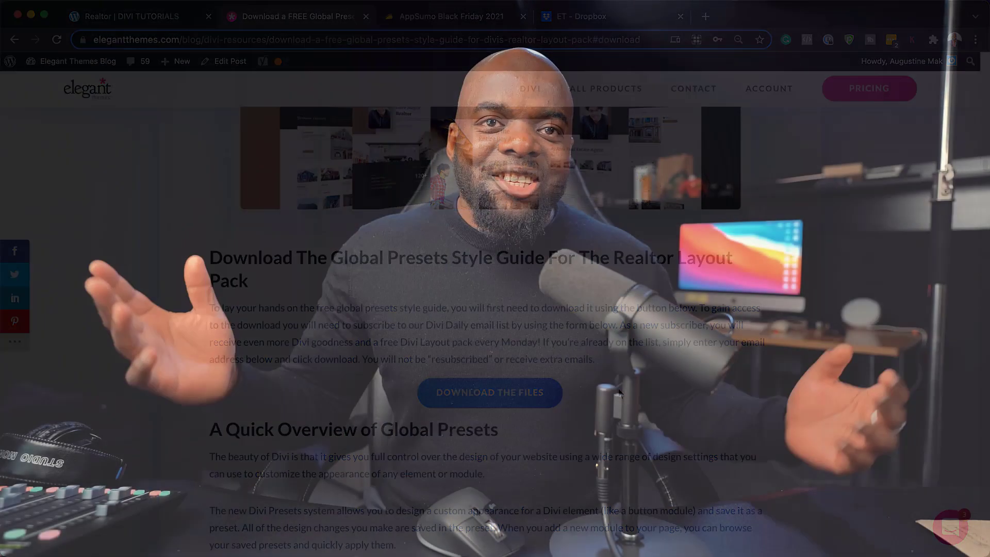